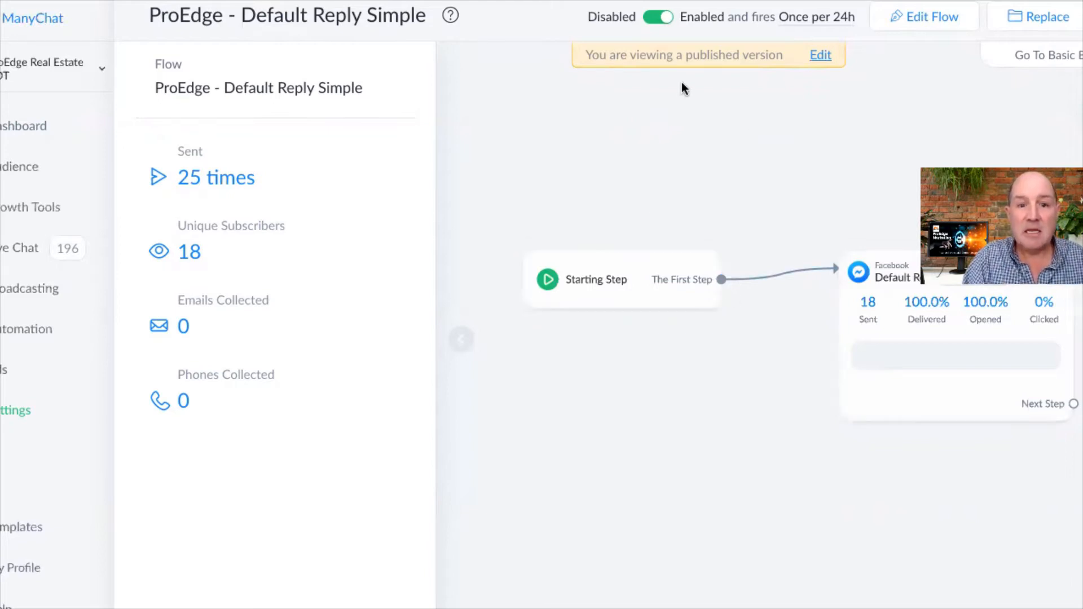
Step: Switch the default reply off and back on, and look at its firing frequency options without changing them
{"action": "left_click", "coordinate": [660, 21]}
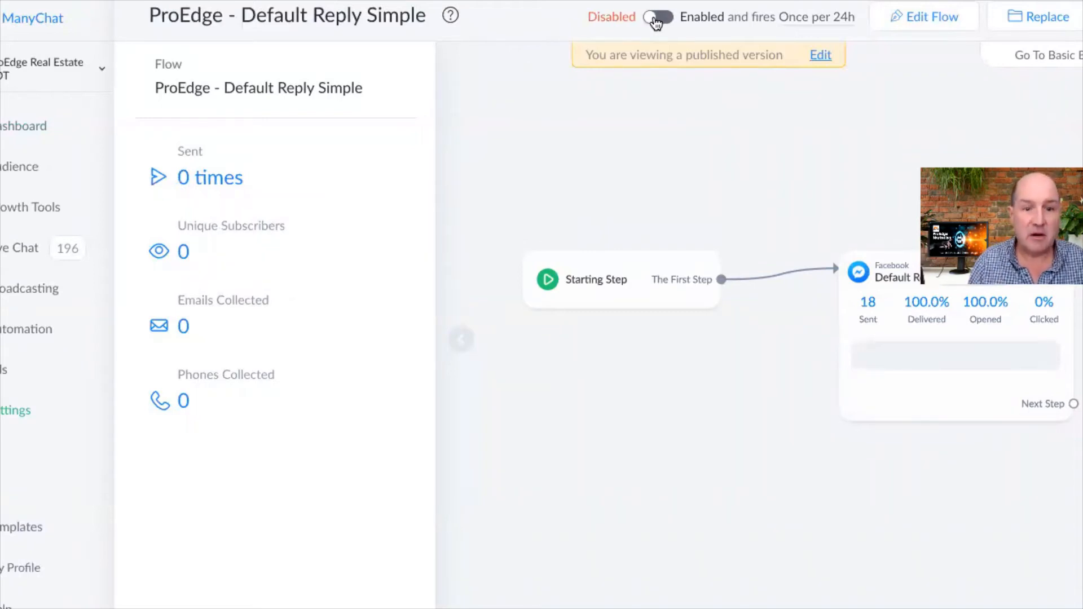
{"action": "left_click", "coordinate": [656, 20]}
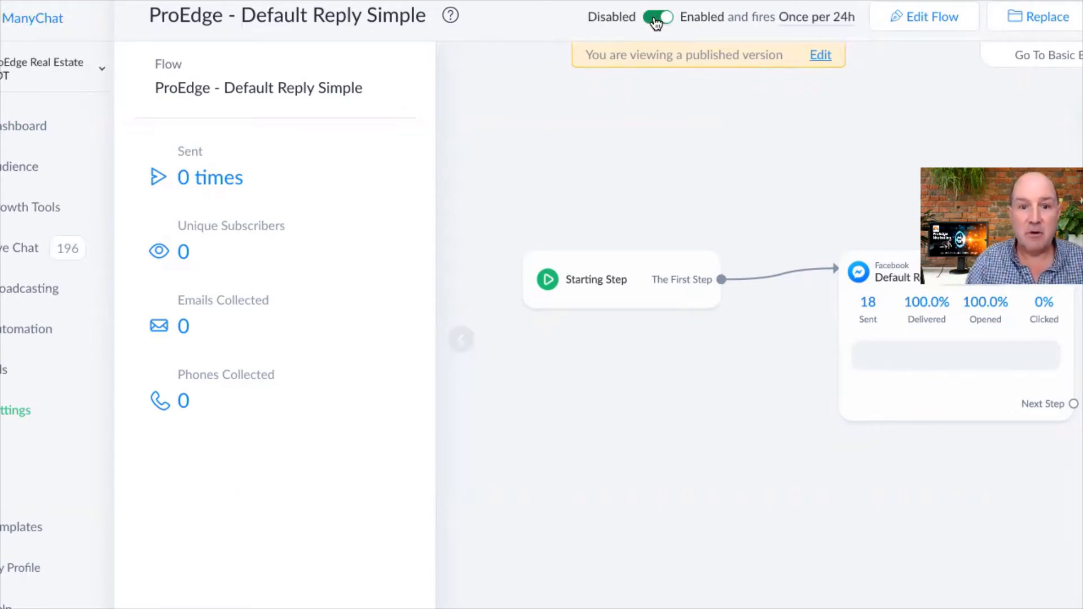
{"action": "left_click", "coordinate": [813, 18]}
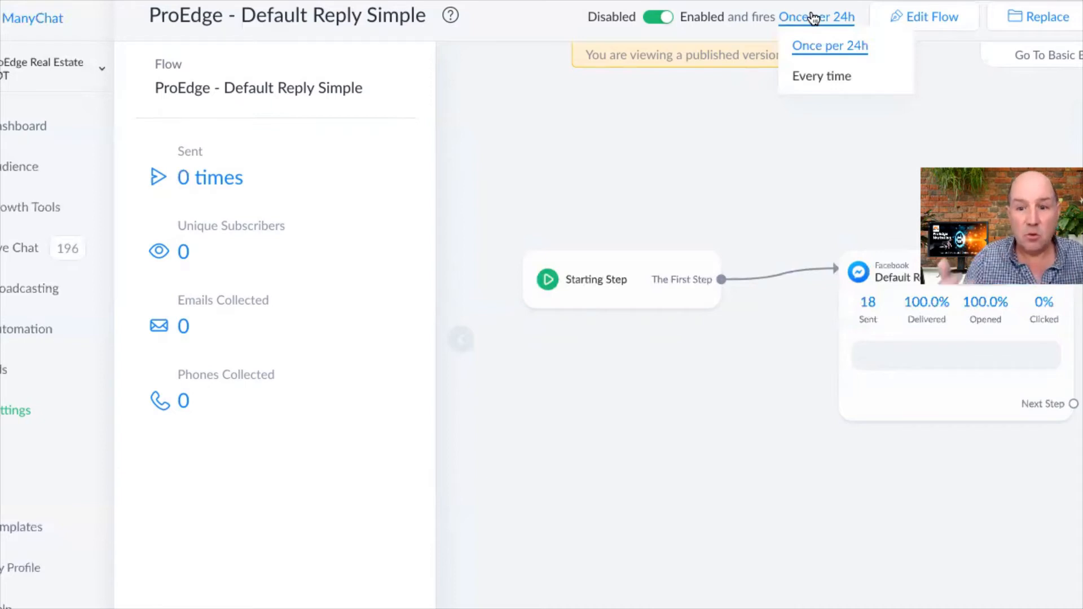
{"action": "left_click", "coordinate": [712, 123]}
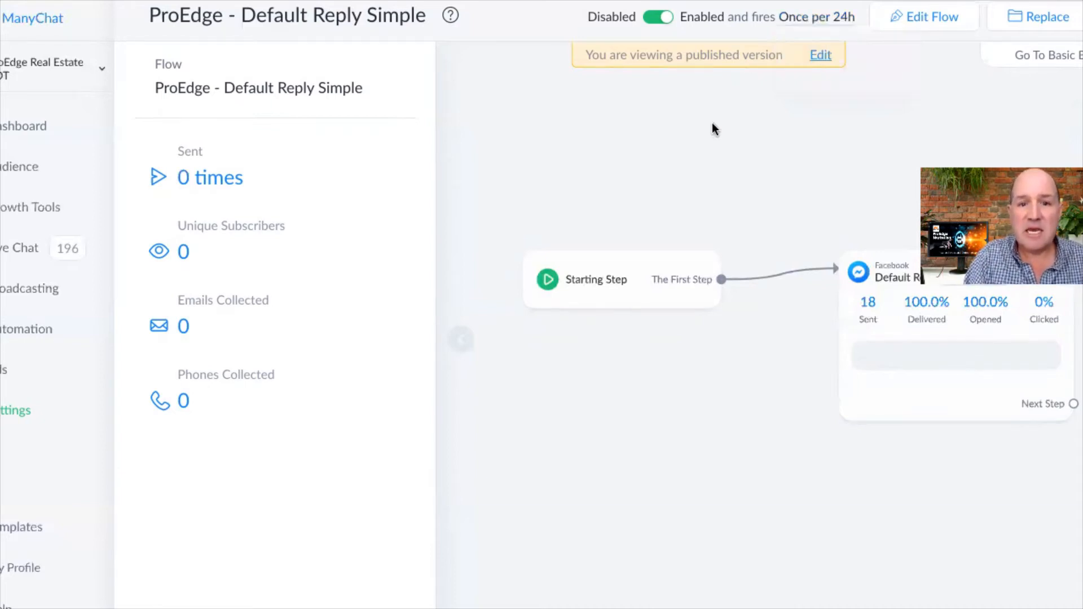
Step: Inspect the Default Reply message block of the published flow, including its delivery statistics and content type
{"action": "left_click", "coordinate": [461, 339]}
{"action": "left_click", "coordinate": [406, 262]}
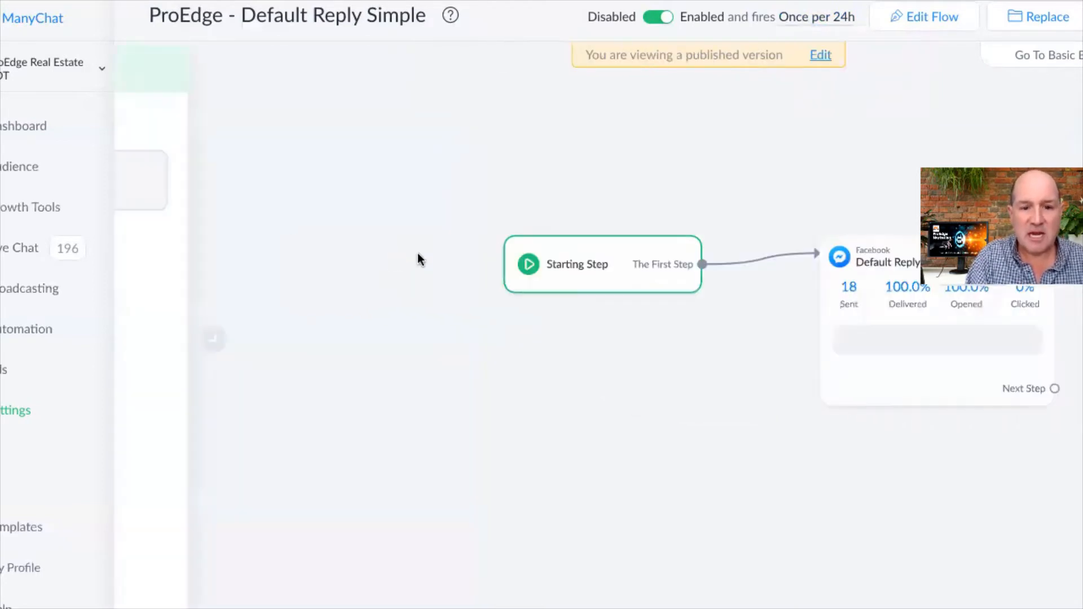
{"action": "left_click", "coordinate": [469, 341]}
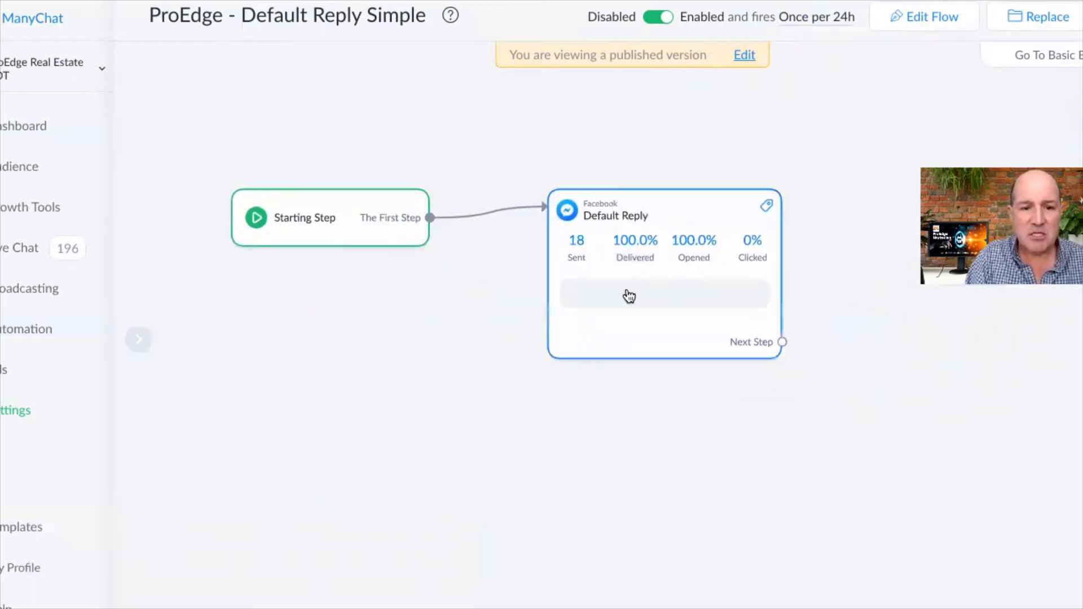
{"action": "left_click", "coordinate": [627, 294]}
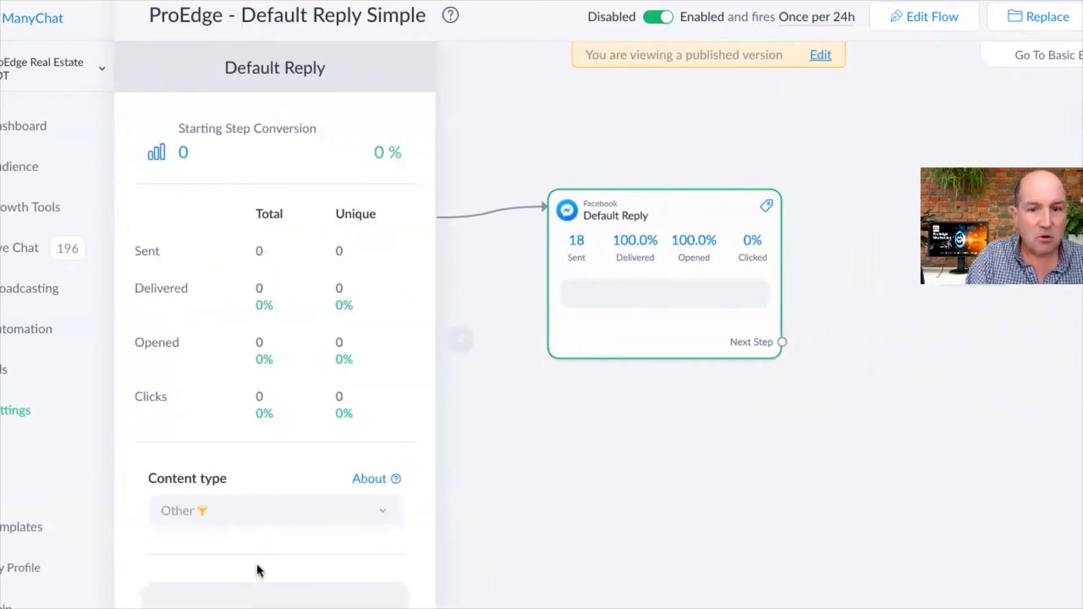
{"action": "scroll", "coordinate": [256, 564], "scroll_direction": "down", "scroll_amount": 1}
Step: Edit the flow's Default Reply message to read "{First Name}, I am just a ChatBot. Let me get your message right over to {Your First Name}"
{"action": "left_click", "coordinate": [921, 22]}
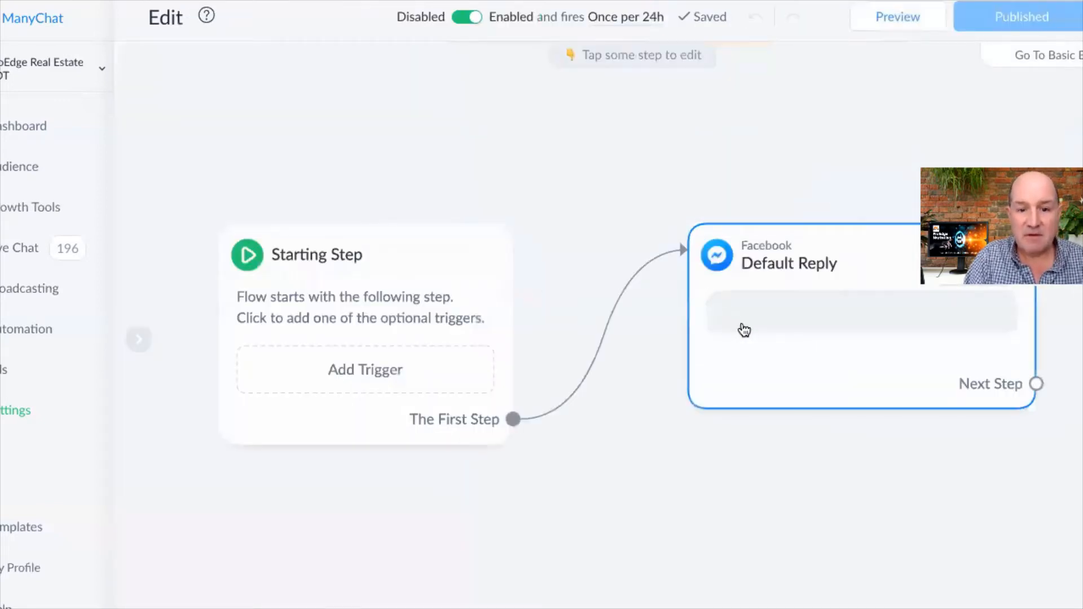
{"action": "left_click", "coordinate": [746, 324]}
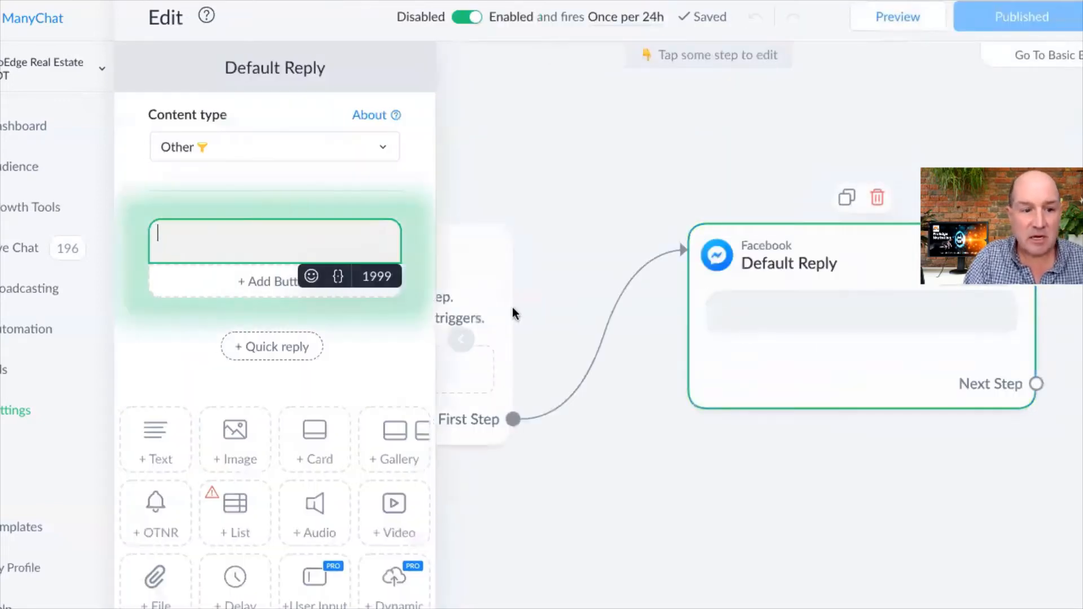
{"action": "left_click", "coordinate": [197, 147]}
{"action": "left_click", "coordinate": [190, 282]}
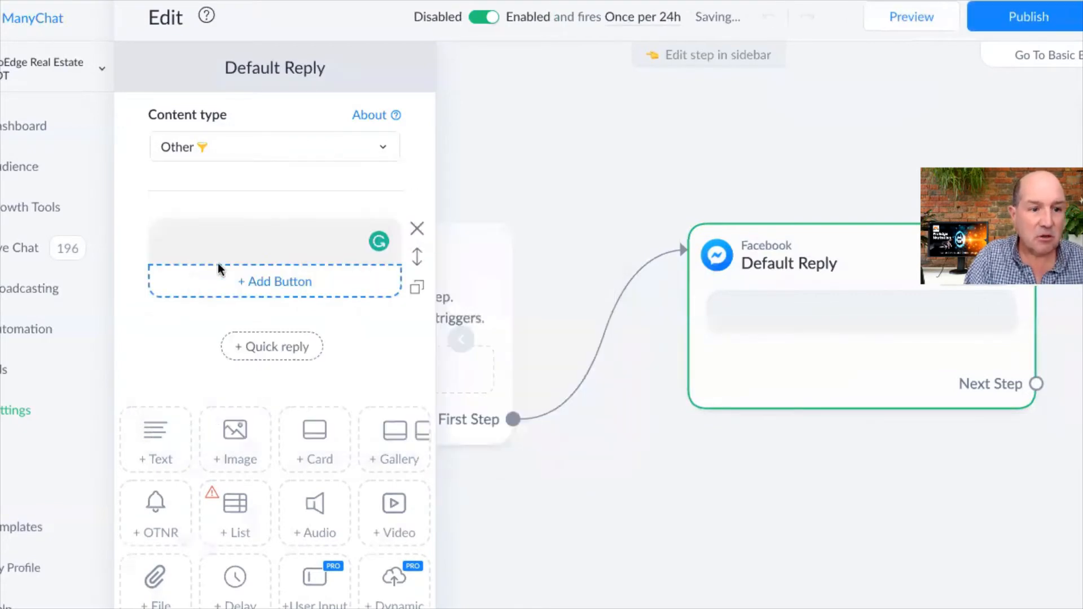
{"action": "left_click", "coordinate": [233, 242]}
{"action": "type", "text": "First Name, I am just a ChatBot. Let me get your message right over to Your First Name"}
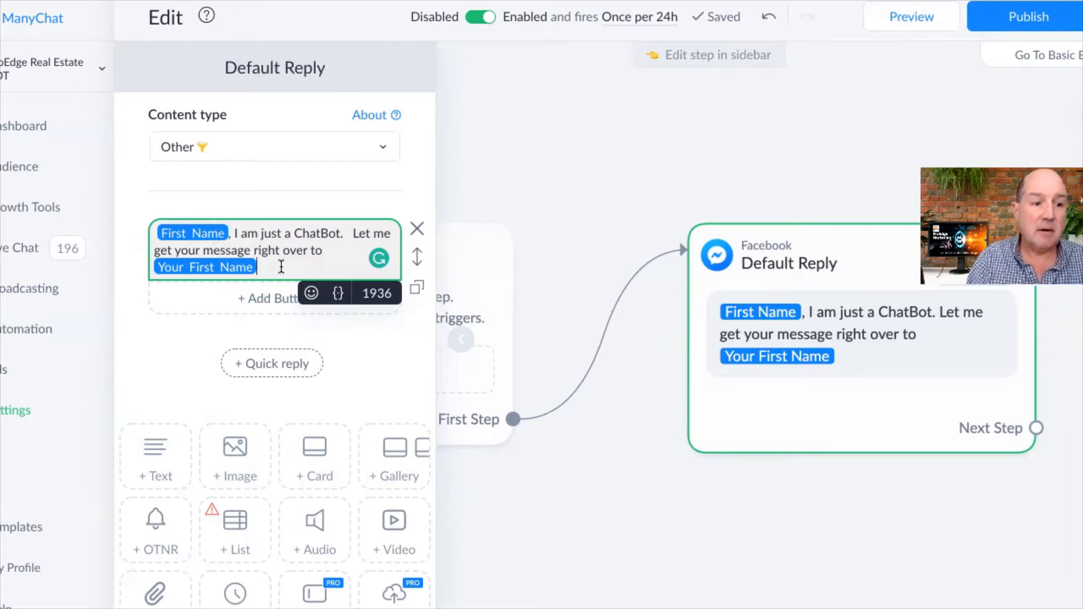
Step: Remove the First Name field at the start of the Default Reply message and insert it again
{"action": "left_click", "coordinate": [339, 294]}
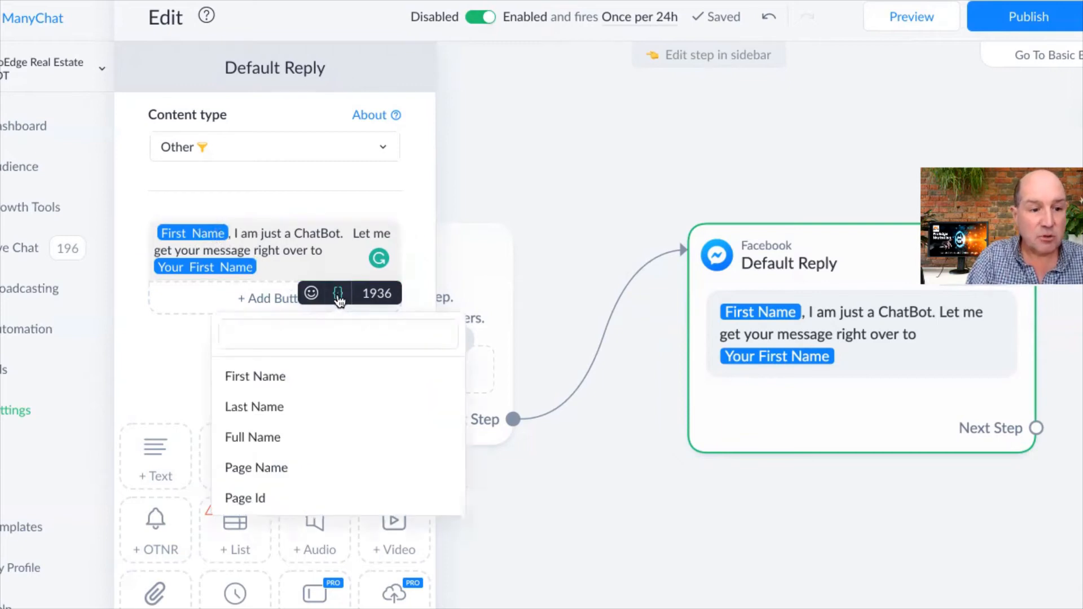
{"action": "left_click", "coordinate": [233, 231]}
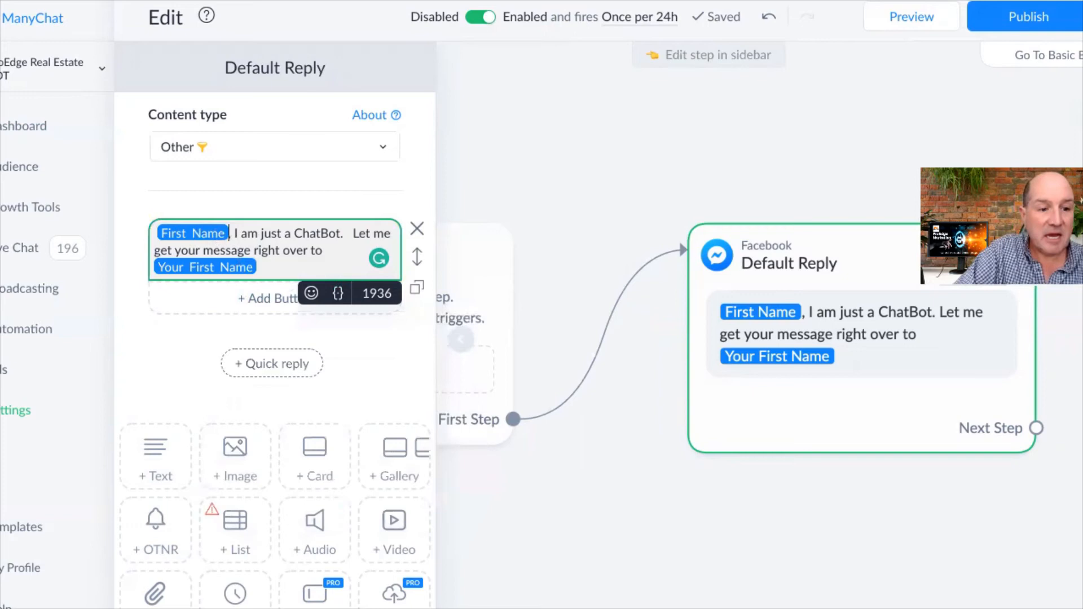
{"action": "key", "text": "BackSpace"}
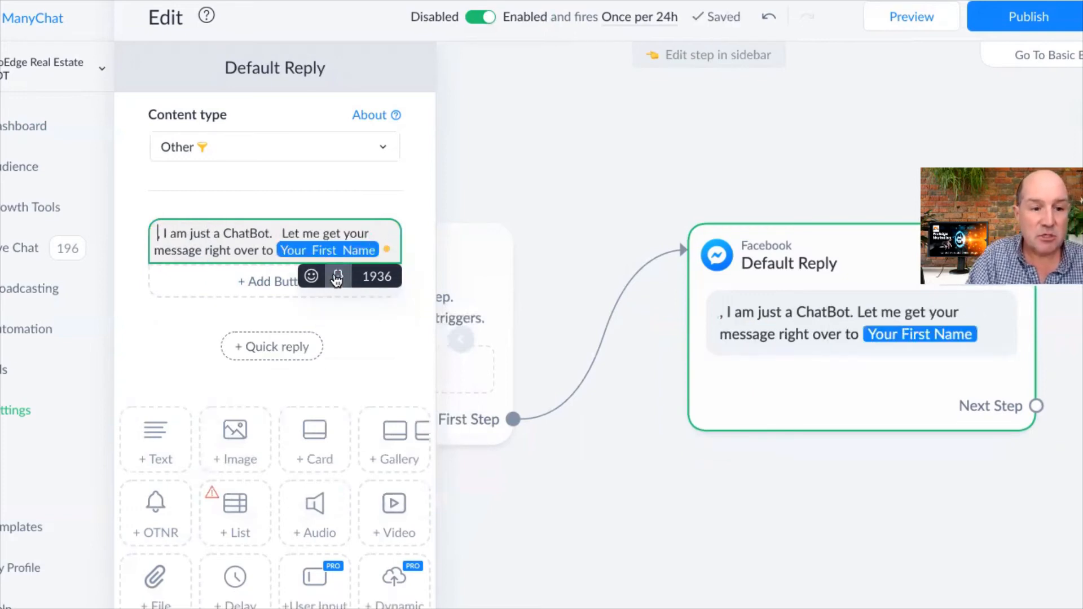
{"action": "left_click", "coordinate": [338, 276]}
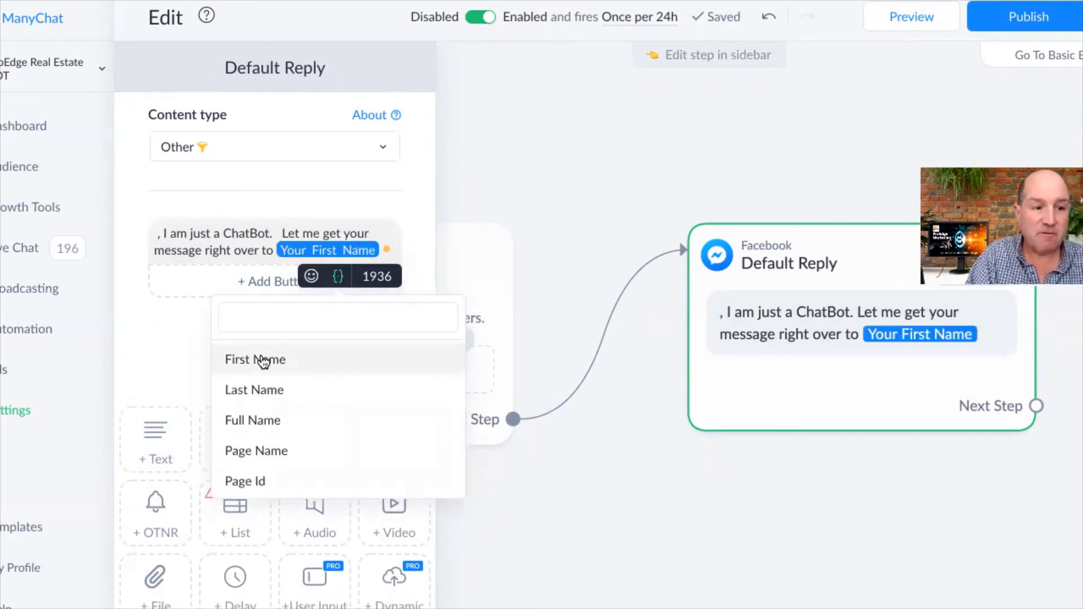
{"action": "left_click", "coordinate": [263, 362]}
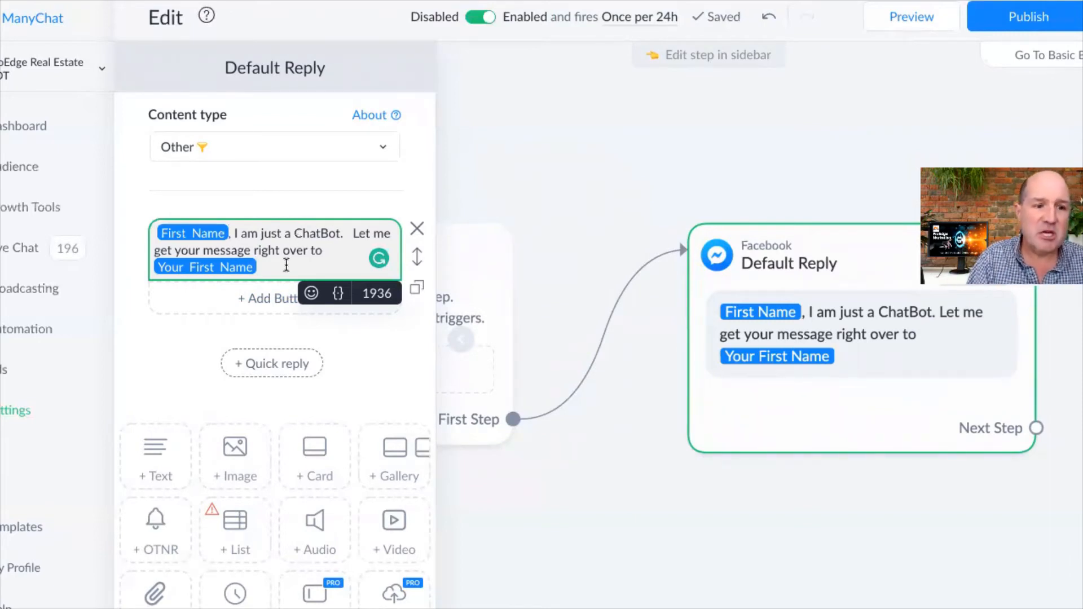
Step: Replace the Your First Name field at the end of the Default Reply message with the plain text "Smarty"
{"action": "key", "text": "BackSpace"}
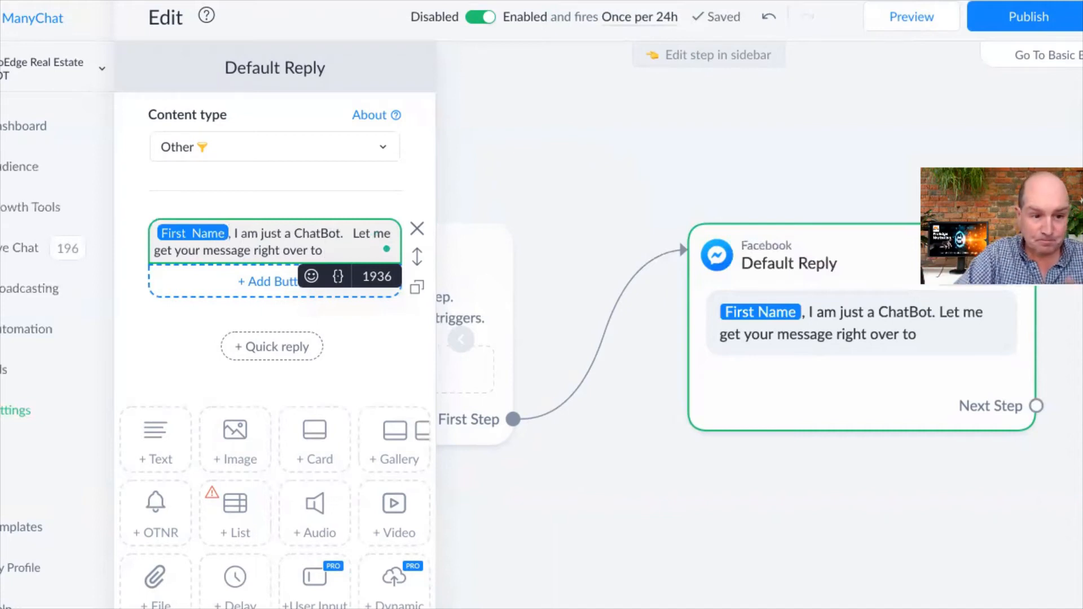
{"action": "type", "text": "SMay"}
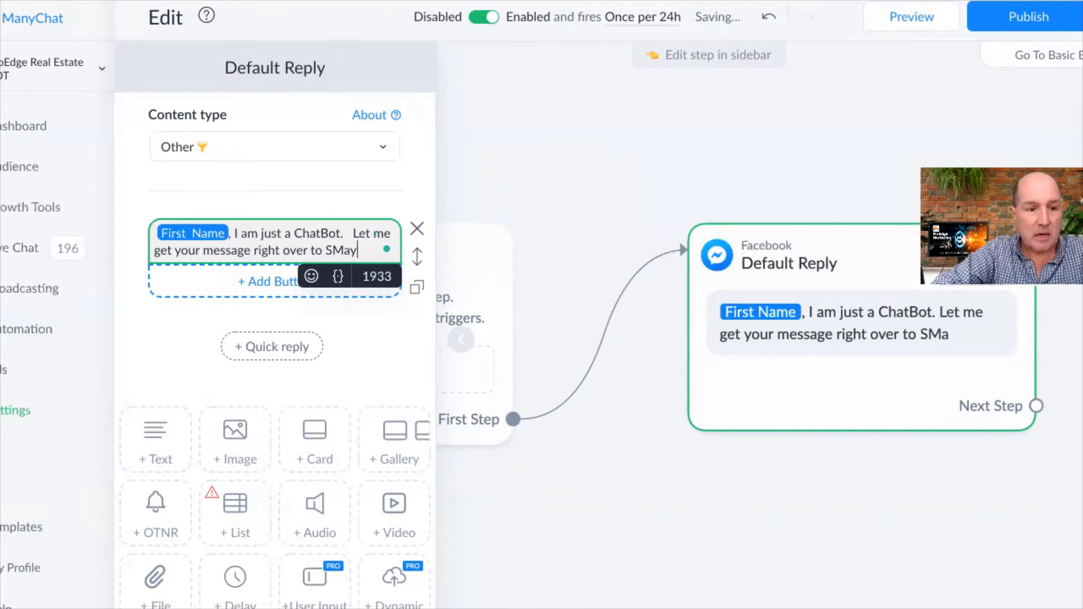
{"action": "key", "text": "BackSpace"}
{"action": "key", "text": "BackSpace"}
{"action": "key", "text": "BackSpace"}
{"action": "type", "text": "marty"}
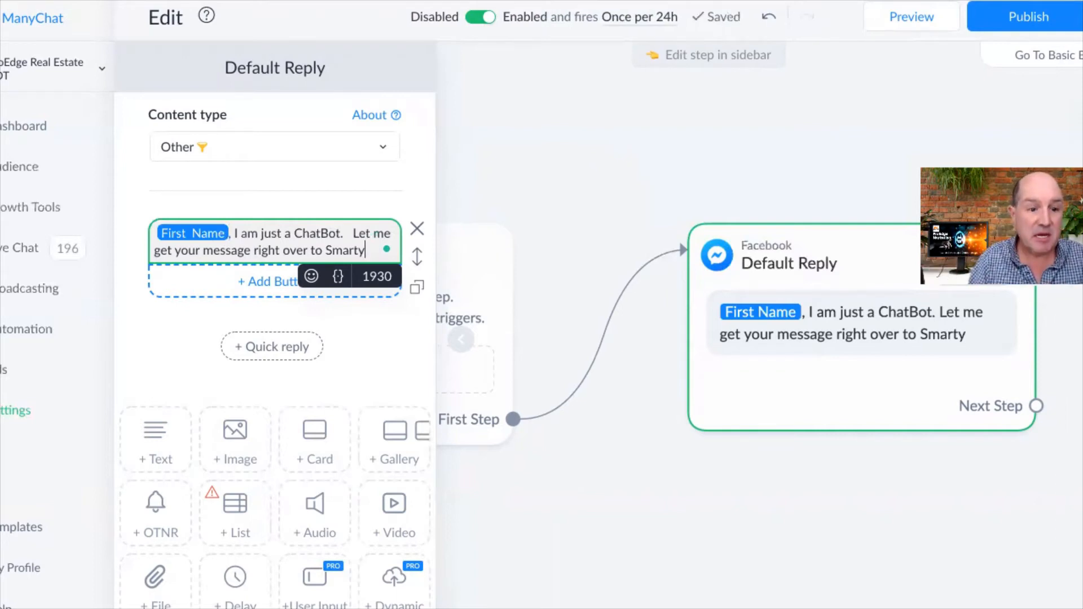
Step: Replace "Smarty" at the end of the Default Reply message with the custom bot field Your First Name
{"action": "double_click", "coordinate": [344, 251]}
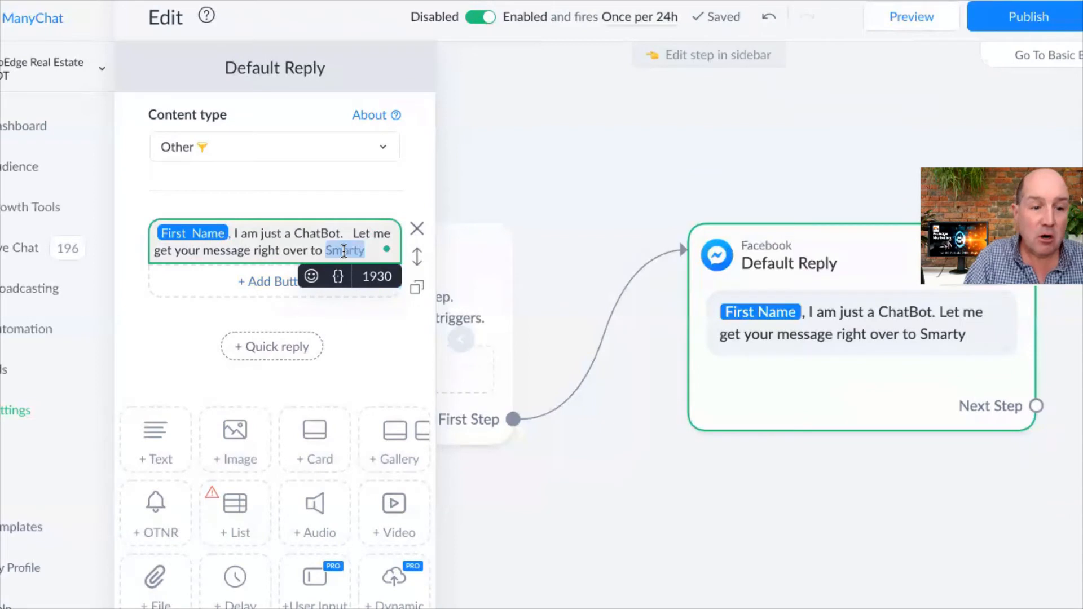
{"action": "key", "text": "BackSpace"}
{"action": "key", "text": "BackSpace"}
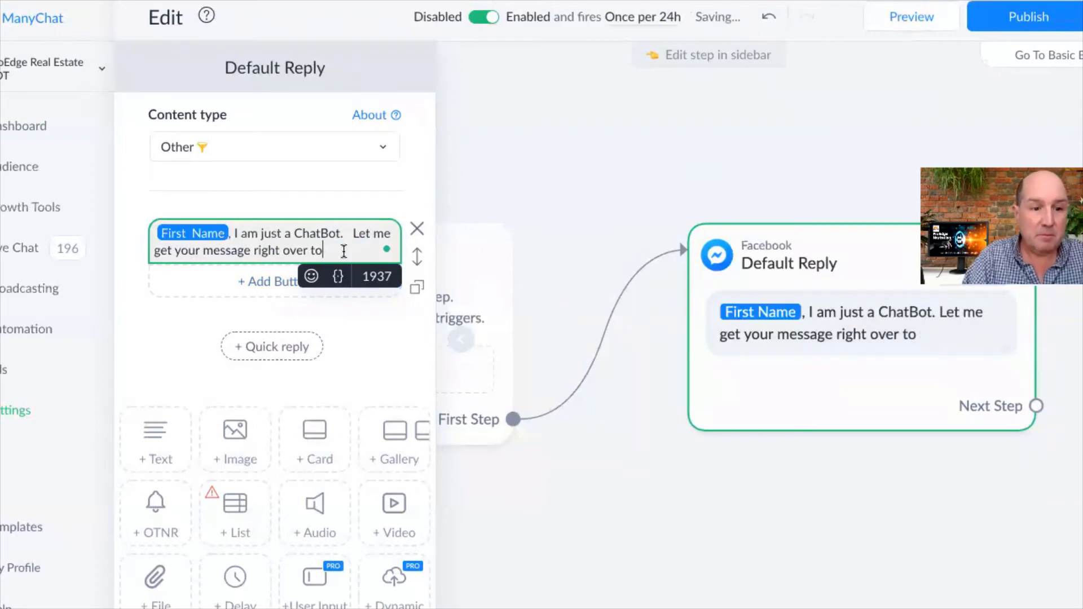
{"action": "left_click", "coordinate": [338, 276]}
{"action": "left_click", "coordinate": [303, 307]}
{"action": "type", "text": "YOur"}
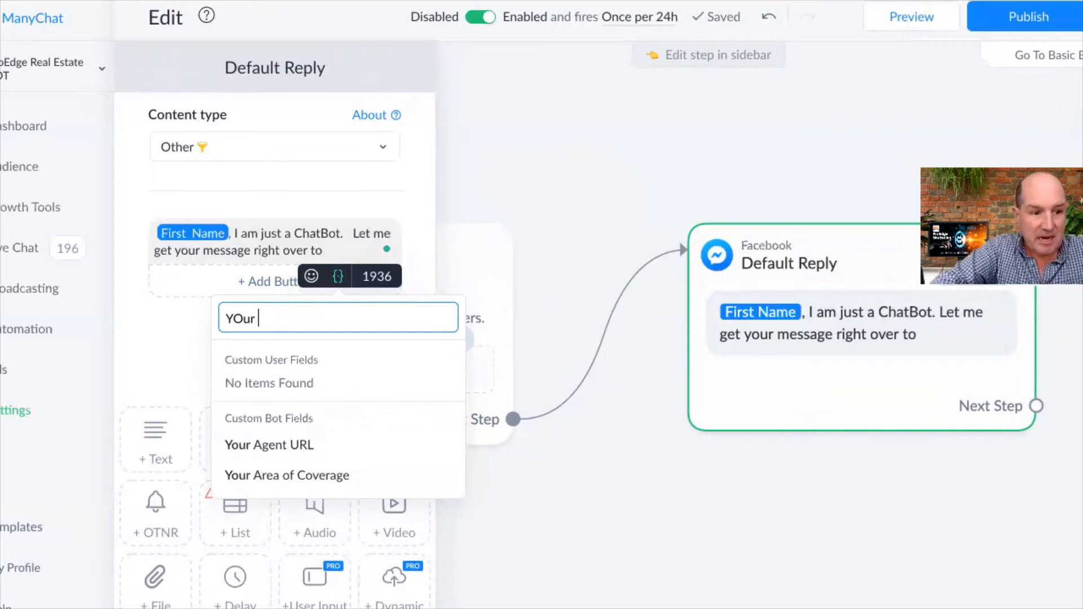
{"action": "type", "text": " Fir"}
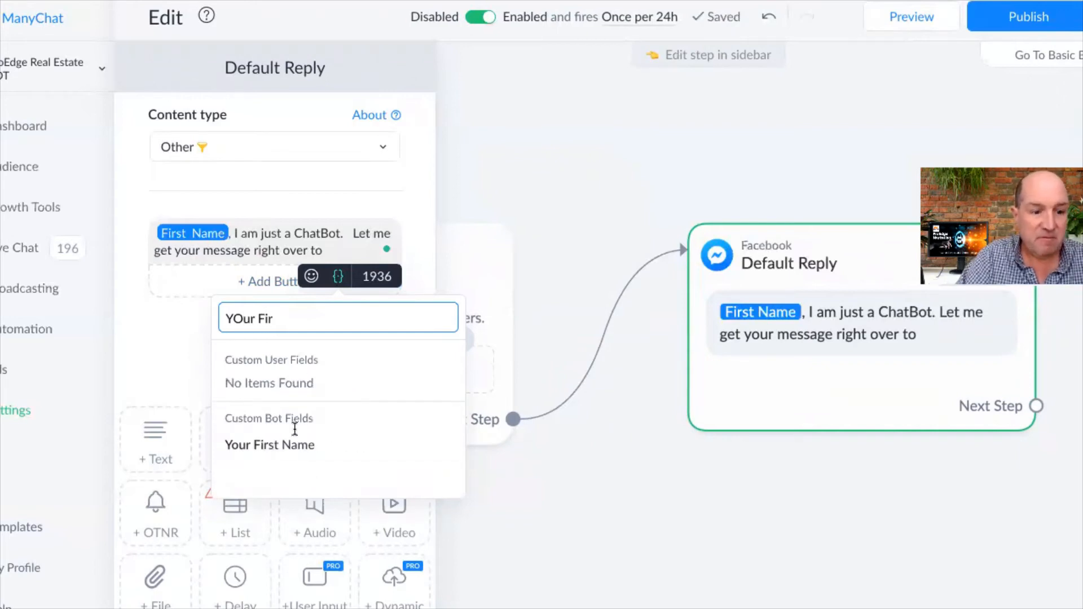
{"action": "left_click", "coordinate": [293, 446]}
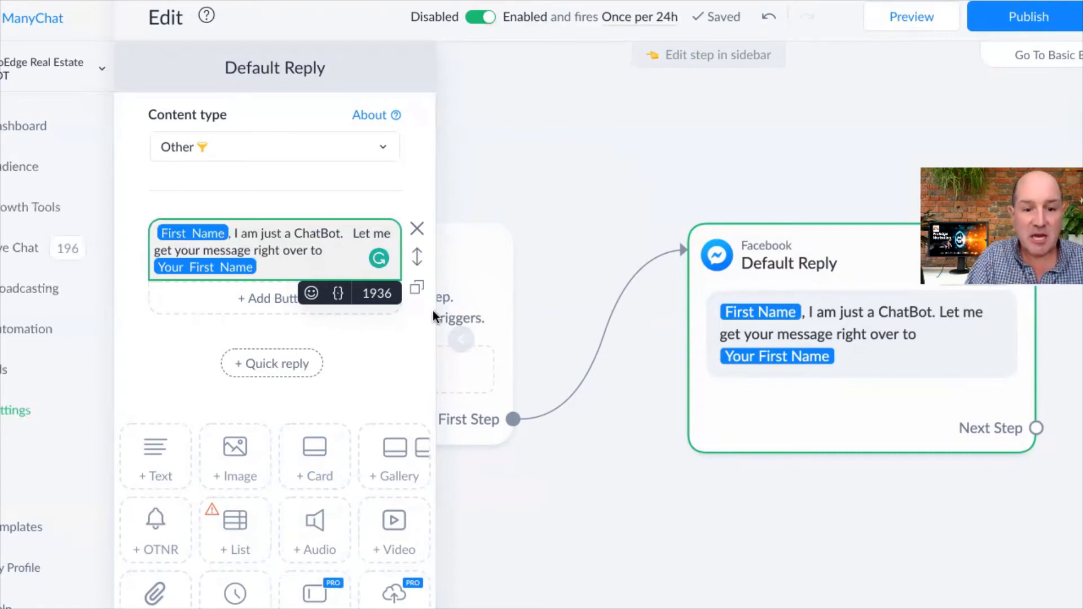
Step: Add an Actions block as the next step after the Default Reply message
{"action": "left_click", "coordinate": [622, 473]}
{"action": "scroll", "coordinate": [568, 514], "scroll_direction": "down", "scroll_amount": 5}
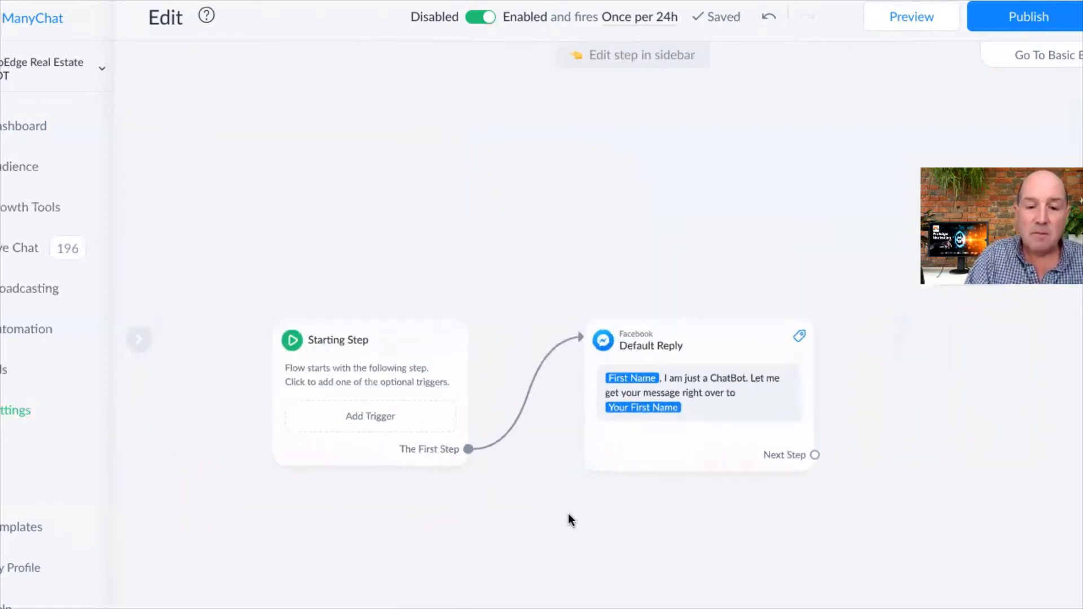
{"action": "left_click_drag", "start_coordinate": [642, 534], "coordinate": [531, 460]}
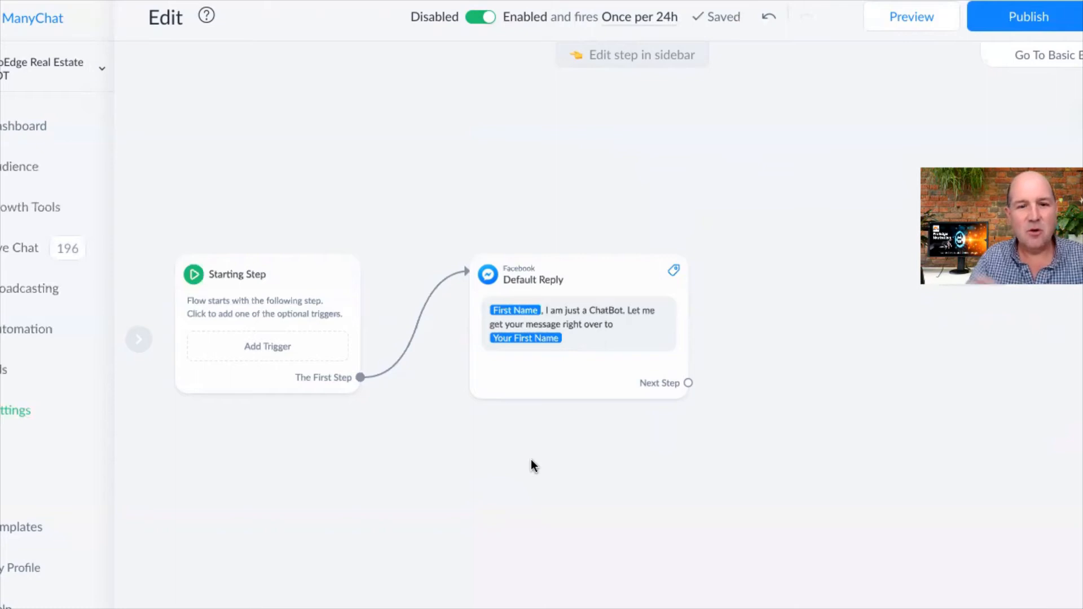
{"action": "left_click", "coordinate": [688, 384]}
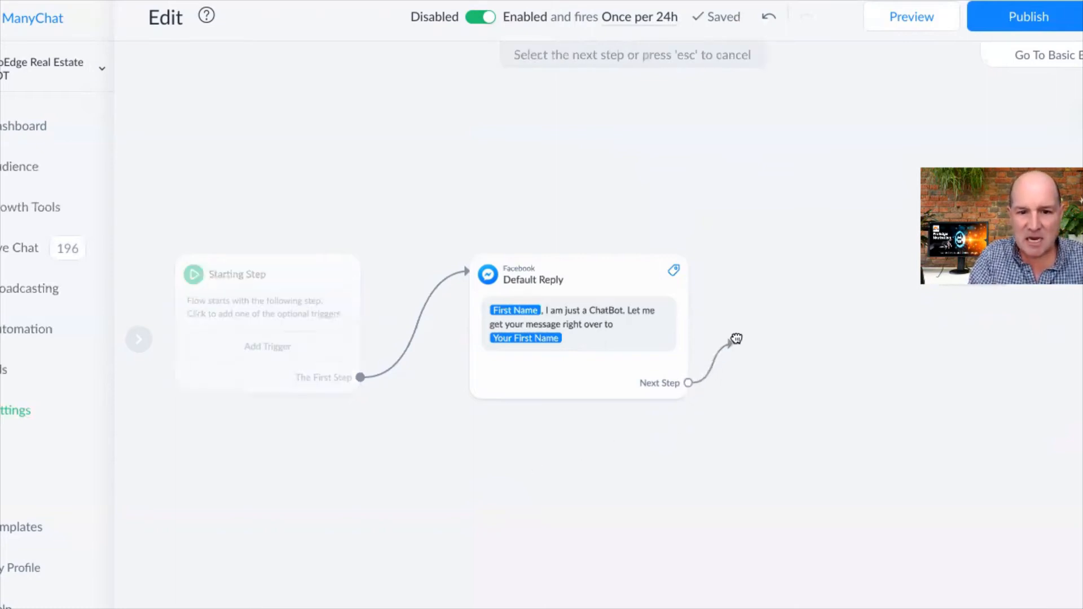
{"action": "left_click", "coordinate": [768, 306]}
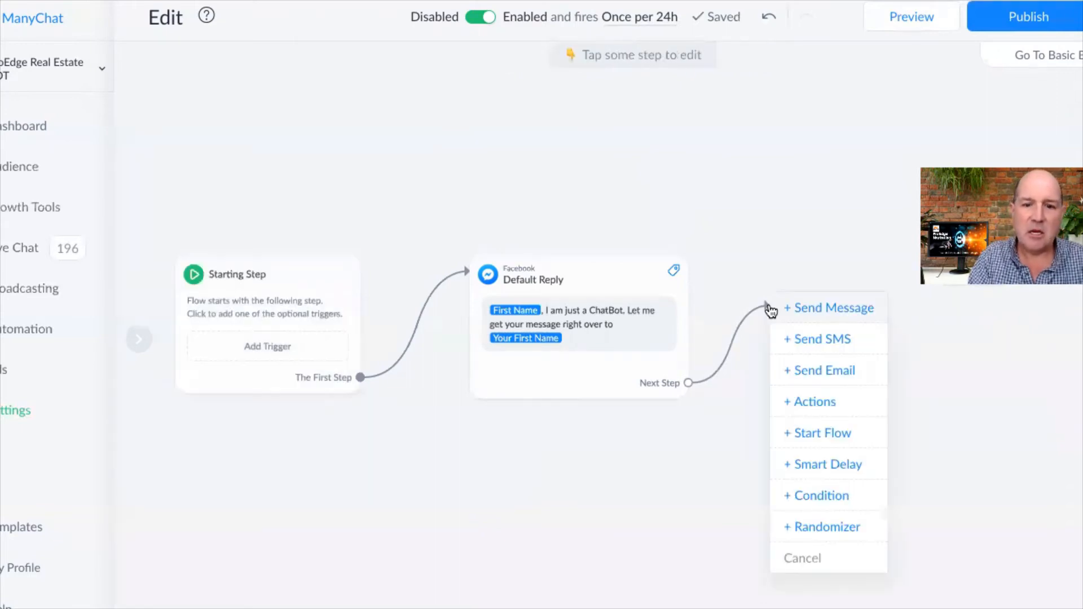
{"action": "left_click", "coordinate": [807, 402]}
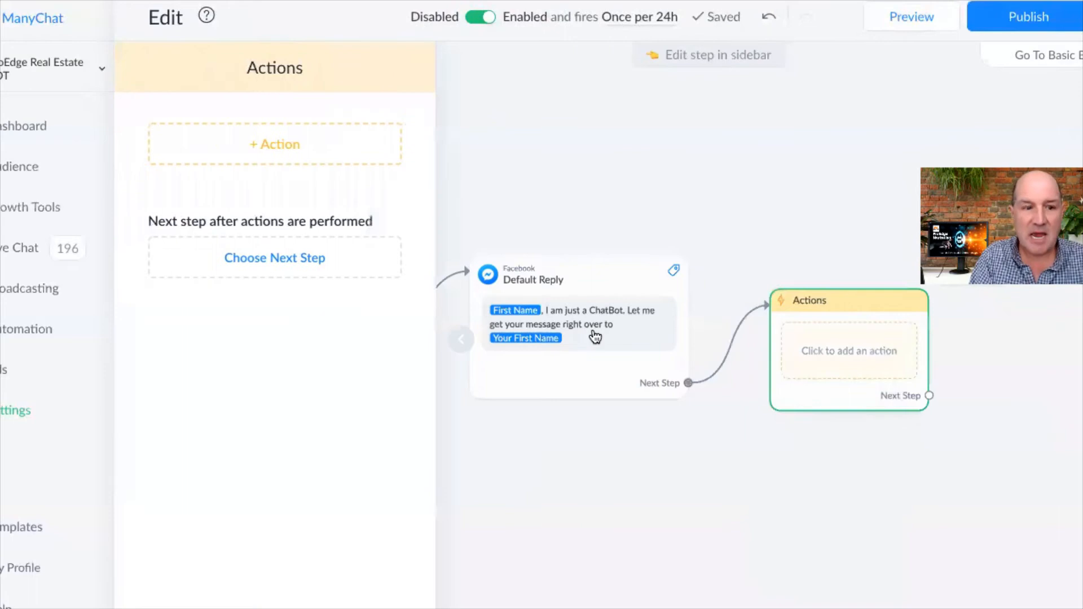
Step: Add a "Mark conversation as Open" action to the new Actions block
{"action": "left_click", "coordinate": [296, 148]}
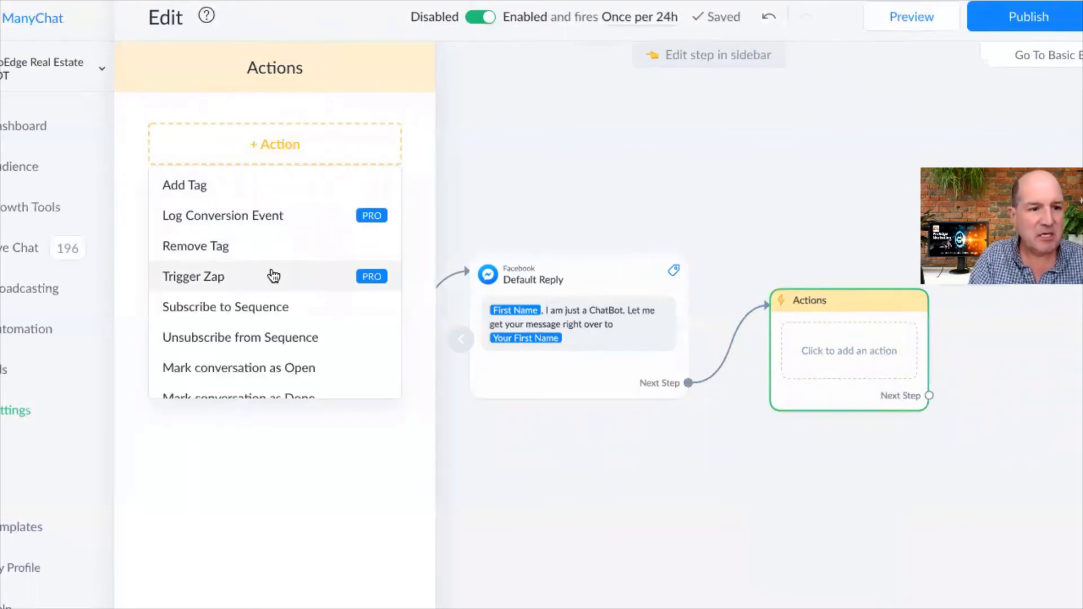
{"action": "scroll", "coordinate": [274, 277], "scroll_direction": "down", "scroll_amount": 1}
{"action": "scroll", "coordinate": [274, 277], "scroll_direction": "up", "scroll_amount": 1}
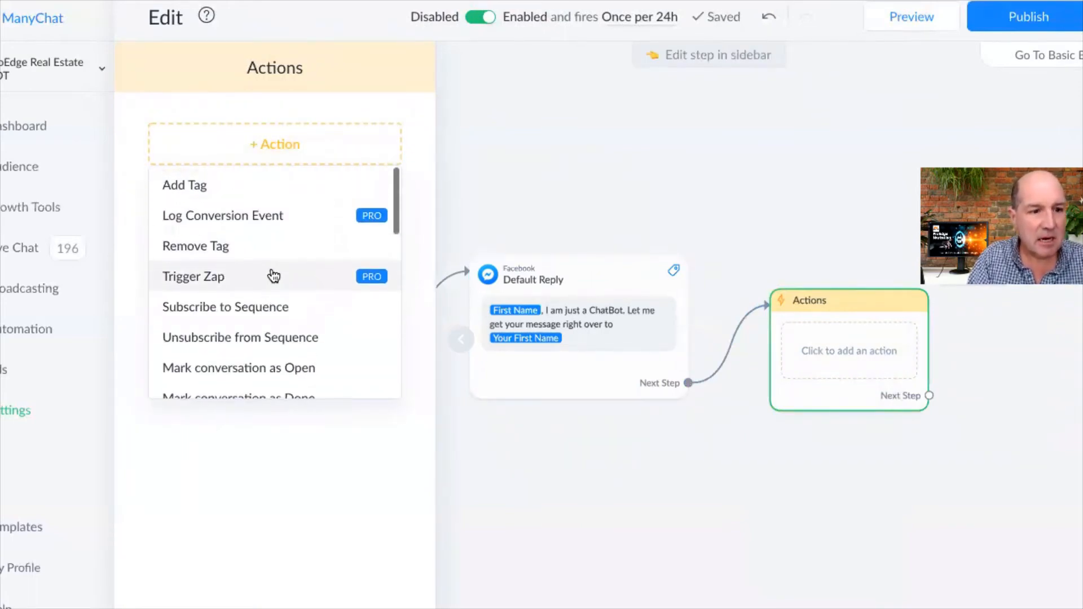
{"action": "scroll", "coordinate": [274, 277], "scroll_direction": "down", "scroll_amount": 3}
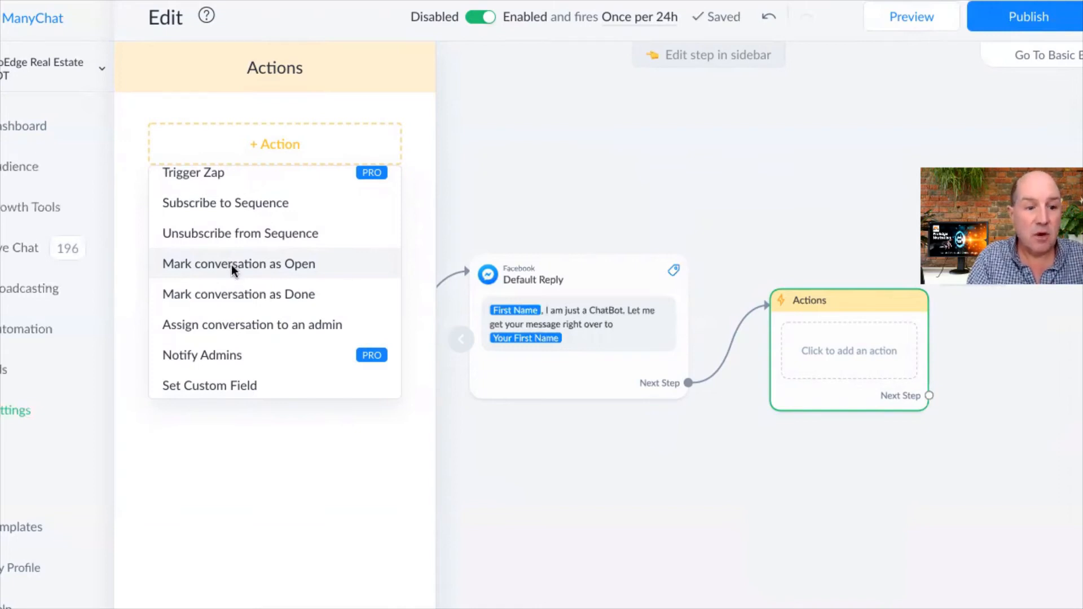
{"action": "left_click", "coordinate": [233, 267]}
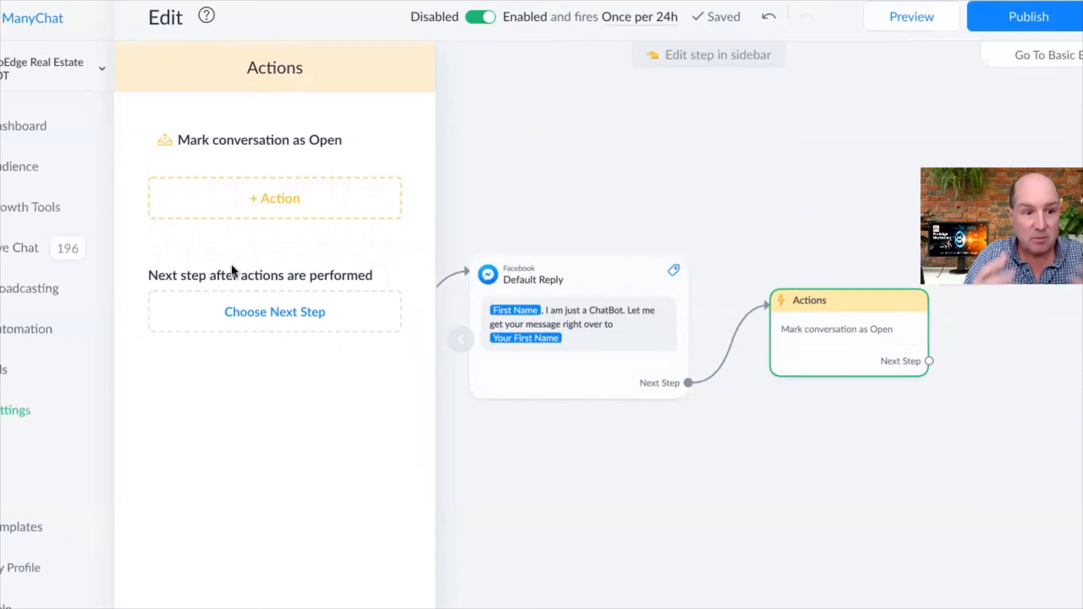
Step: Add a Notify Admins action below "Mark conversation as Open" in the Actions block
{"action": "left_click", "coordinate": [260, 202]}
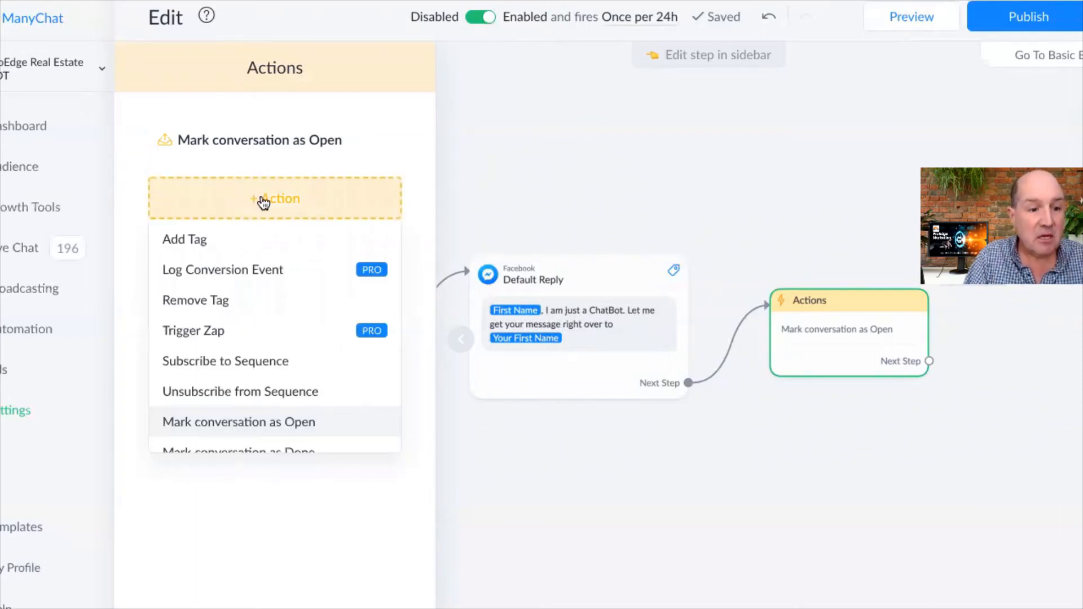
{"action": "scroll", "coordinate": [258, 335], "scroll_direction": "down", "scroll_amount": 2}
{"action": "scroll", "coordinate": [259, 335], "scroll_direction": "down", "scroll_amount": 2}
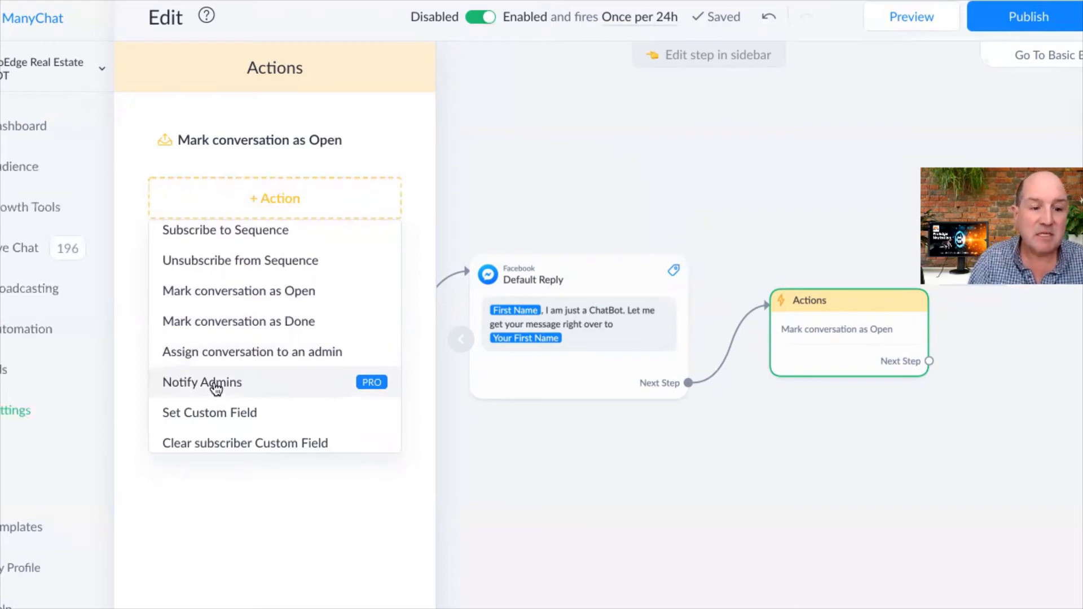
{"action": "left_click", "coordinate": [248, 386]}
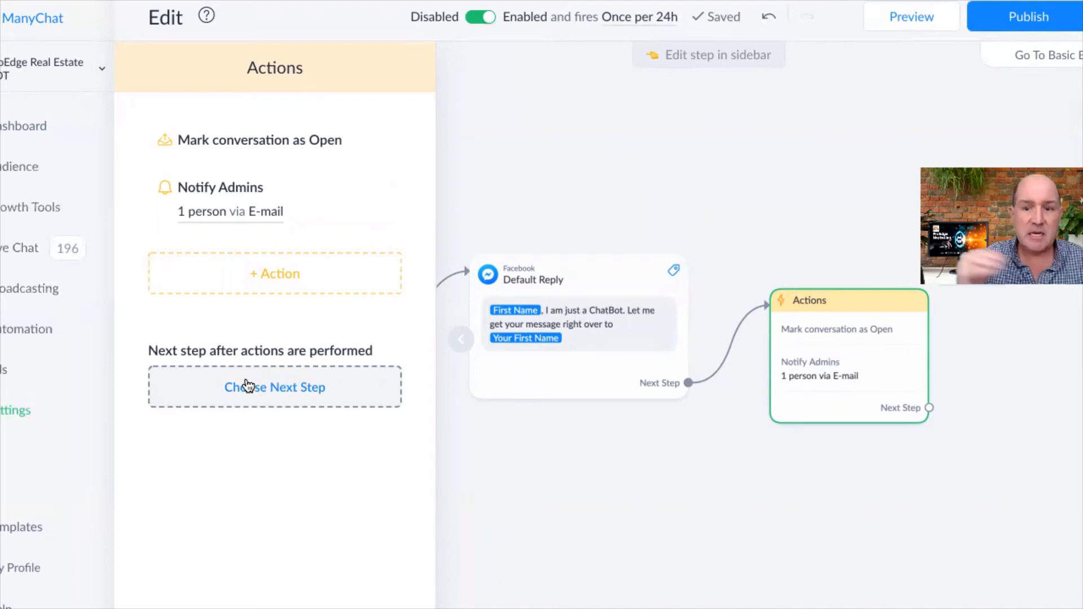
Step: In the Notify Admins action's notification text, replace "did something" with "sent"
{"action": "left_click", "coordinate": [239, 214]}
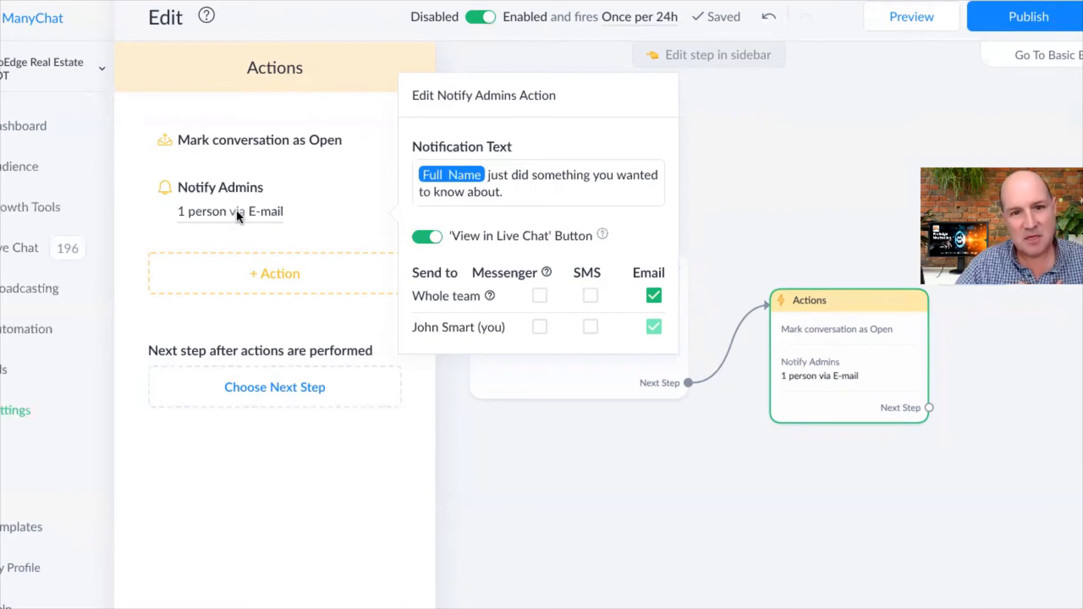
{"action": "left_click", "coordinate": [506, 194]}
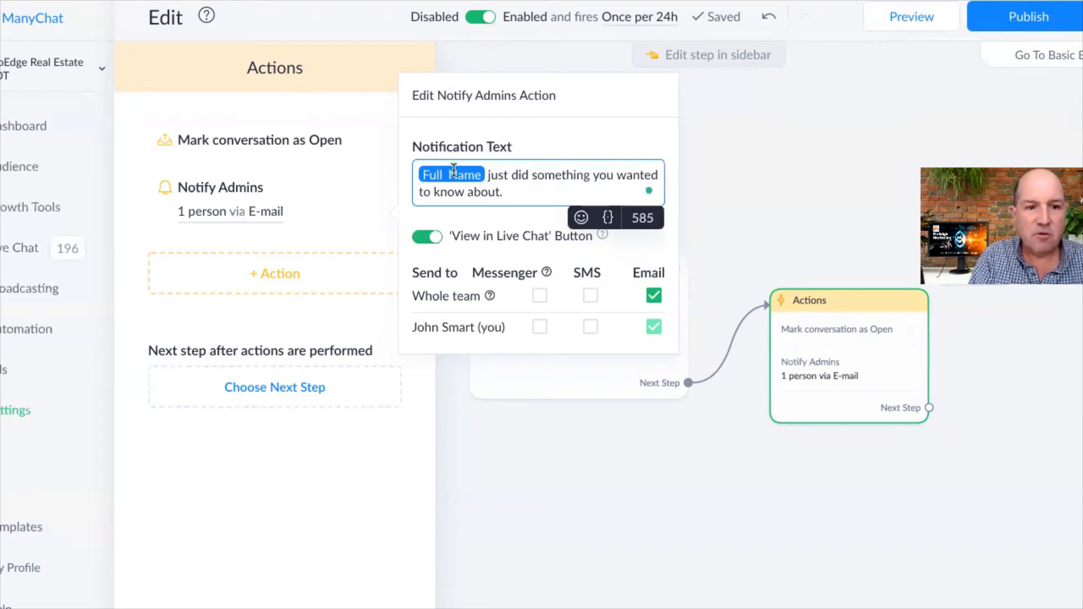
{"action": "double_click", "coordinate": [543, 173]}
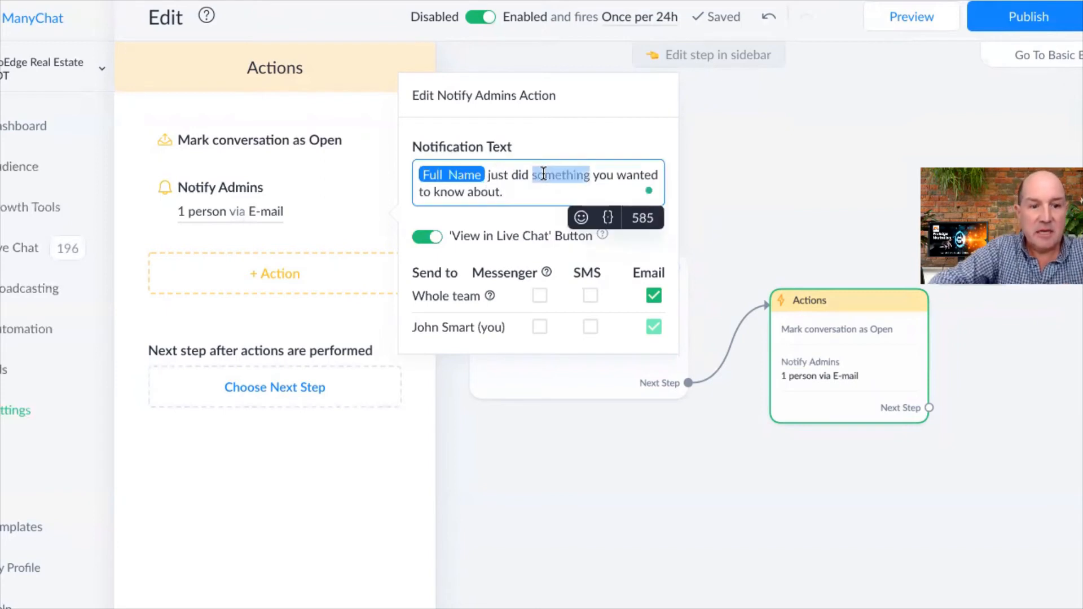
{"action": "type", "text": "emai"}
{"action": "key", "text": "BackSpace"}
{"action": "key", "text": "BackSpace"}
{"action": "key", "text": "BackSpace"}
{"action": "key", "text": "BackSpace"}
{"action": "key", "text": "BackSpace"}
{"action": "key", "text": "BackSpace"}
{"action": "key", "text": "BackSpace"}
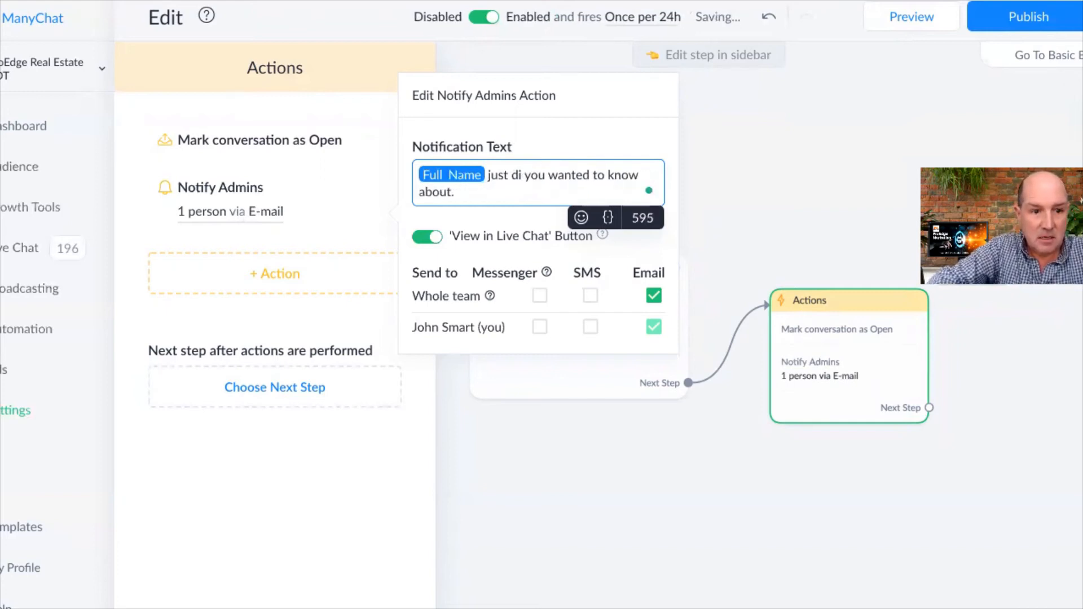
{"action": "type", "text": "sent"}
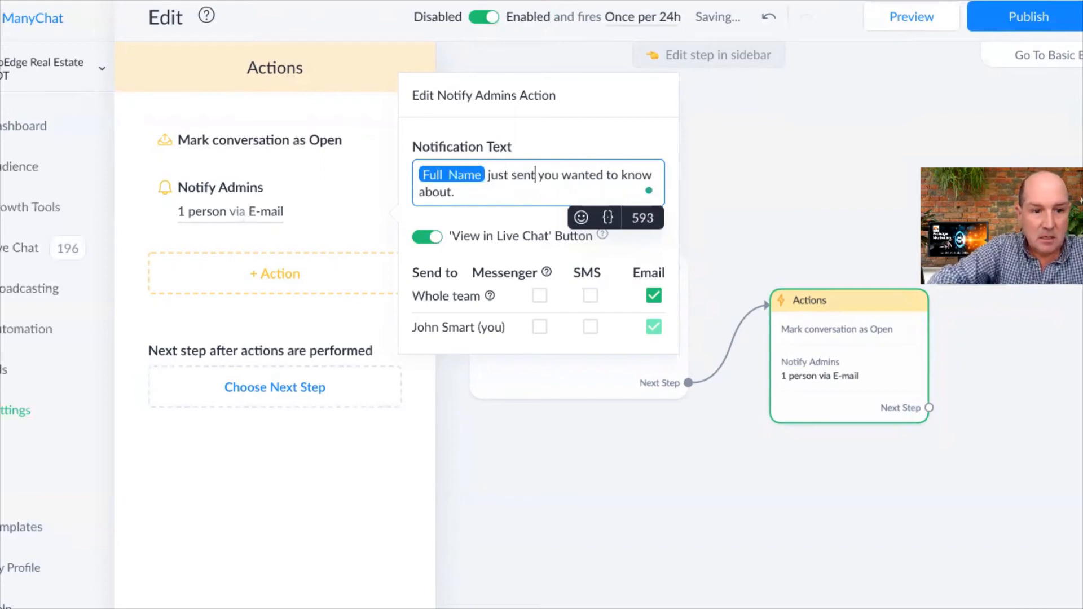
Step: Replace "wanted to know about." at the end of the notification text with "a message. Check it out!"
{"action": "double_click", "coordinate": [583, 174]}
{"action": "left_click", "coordinate": [576, 173]}
{"action": "left_click_drag", "start_coordinate": [562, 173], "coordinate": [589, 199]}
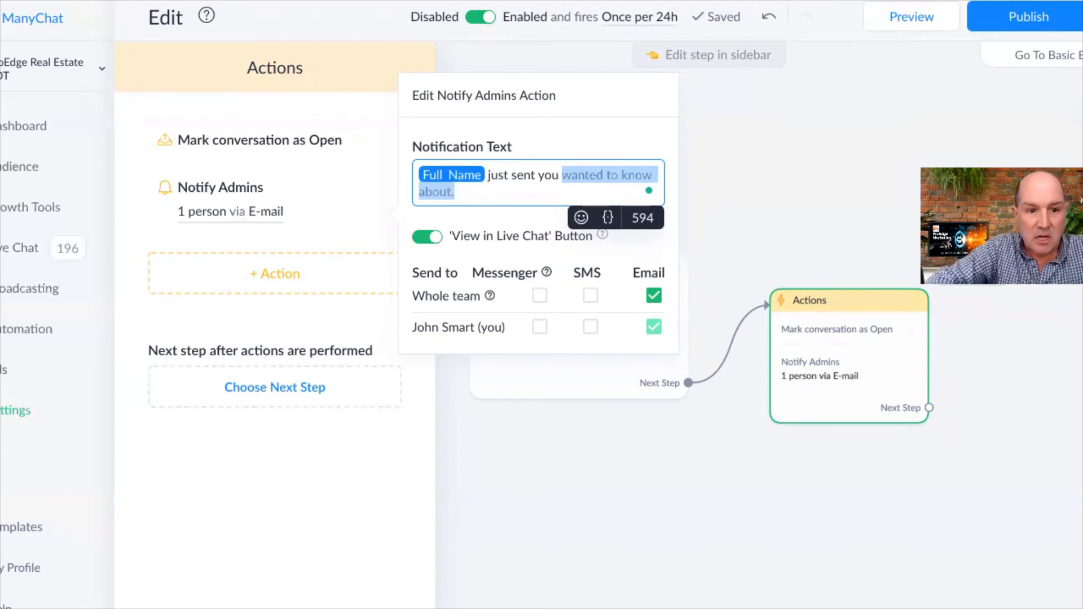
{"action": "type", "text": "a message"}
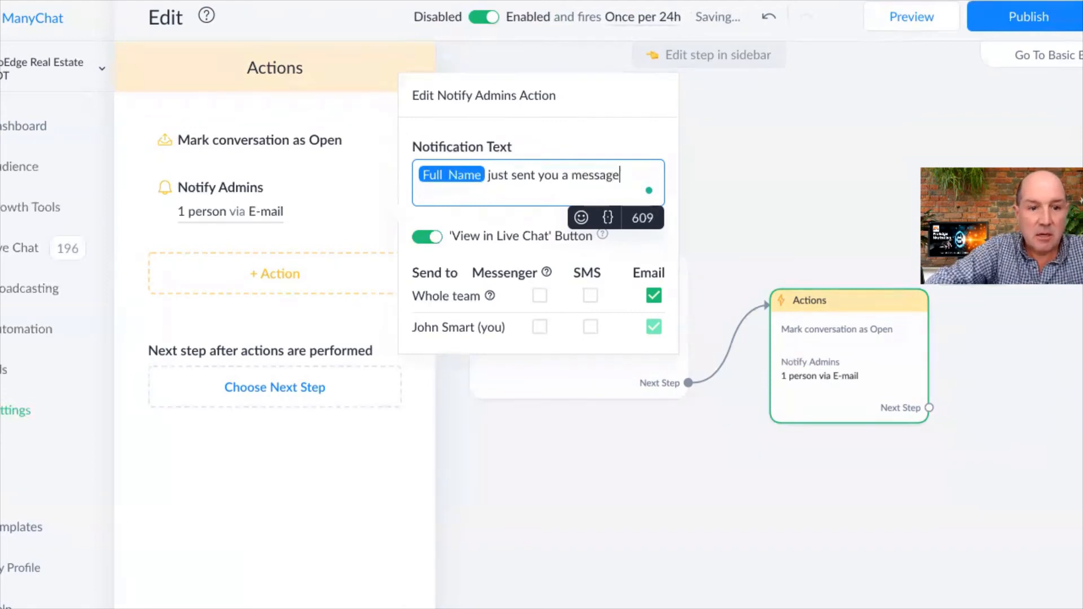
{"action": "type", "text": ". "}
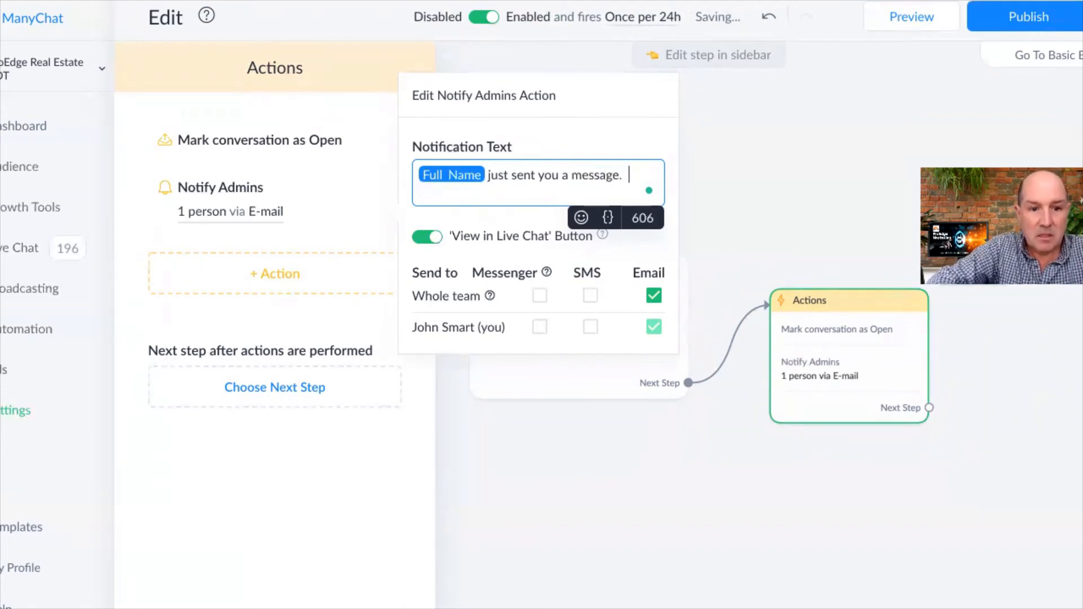
{"action": "type", "text": "Check it out"}
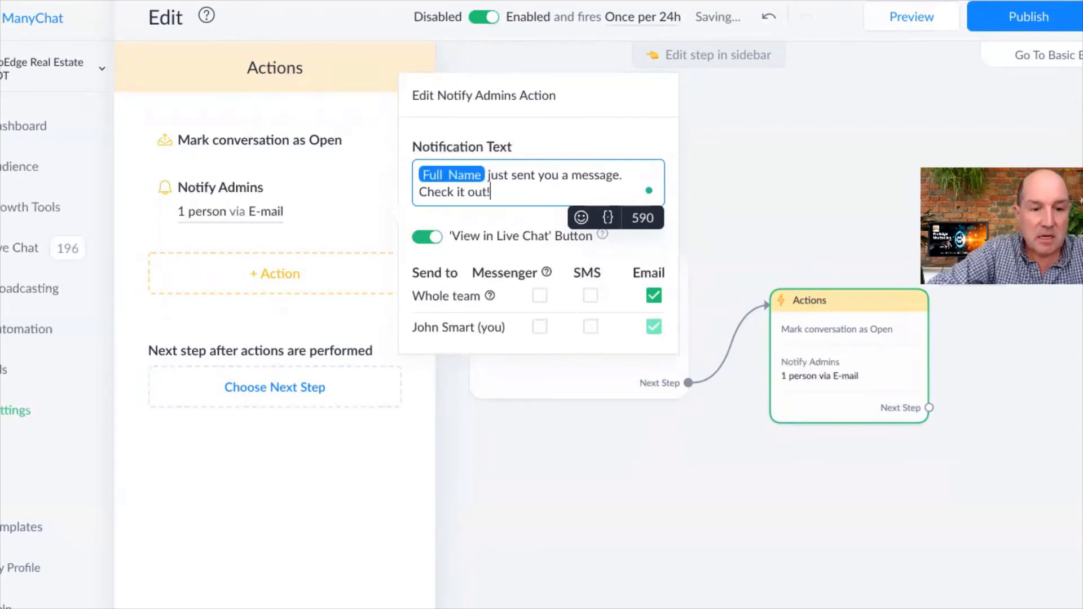
{"action": "type", "text": "!"}
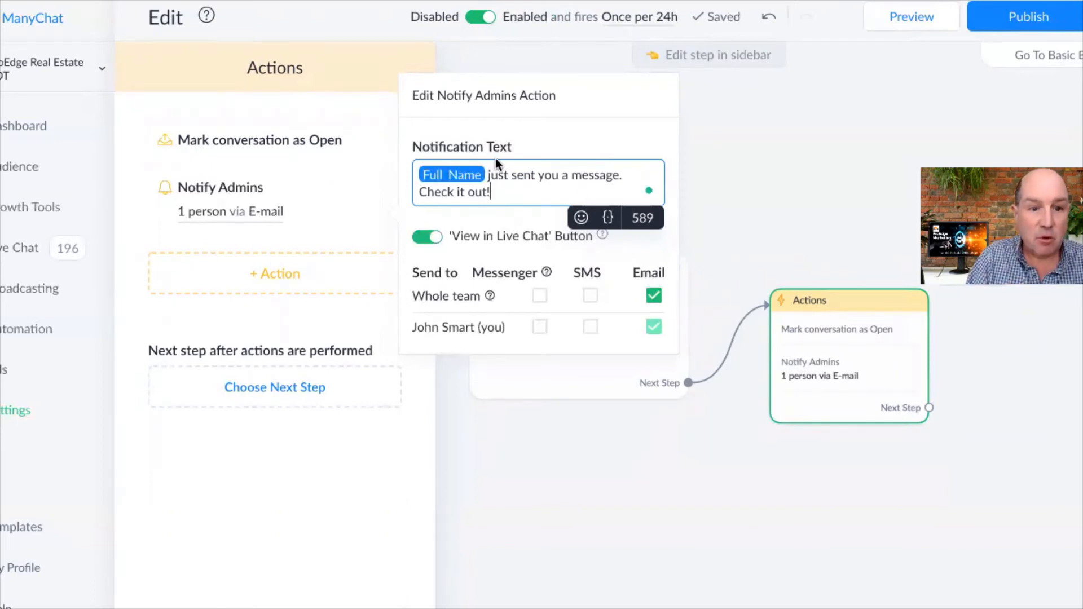
Step: Replace the Full Name field at the start of the notification text with the First Name field
{"action": "key", "text": "BackSpace"}
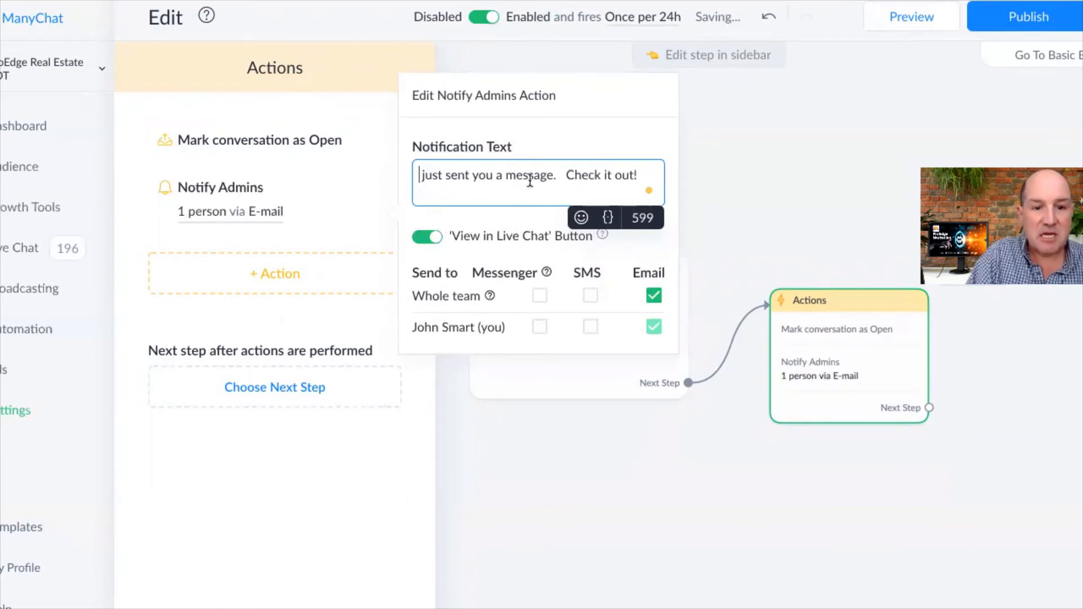
{"action": "left_click", "coordinate": [608, 218]}
{"action": "left_click", "coordinate": [560, 300]}
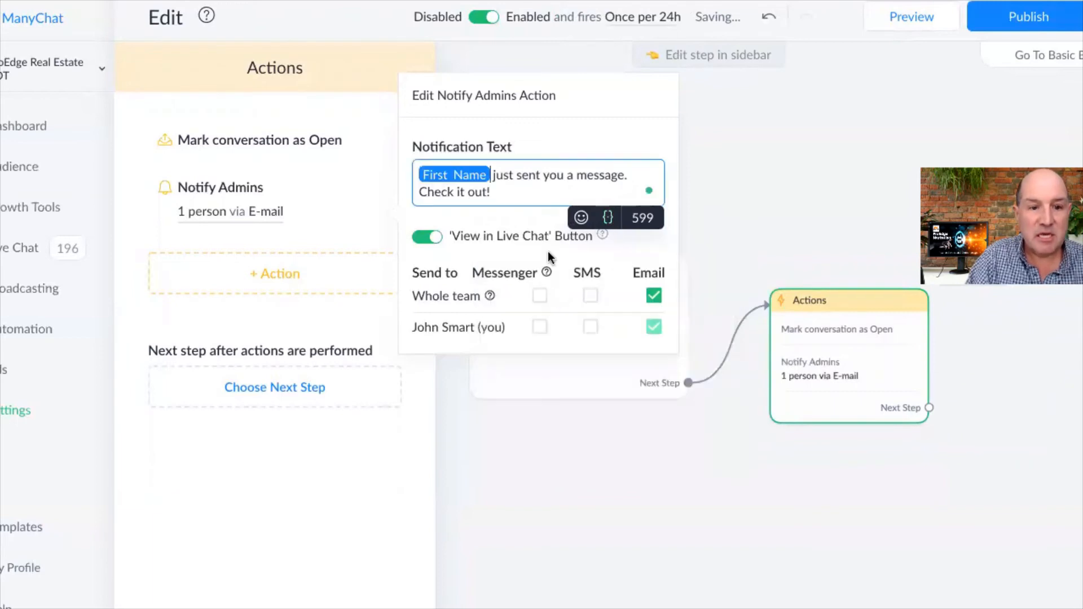
Step: Insert the Full Name field after a blank line below "Check it out!" in the notification text
{"action": "left_click", "coordinate": [504, 191]}
{"action": "key", "text": "Return"}
{"action": "key", "text": "Return"}
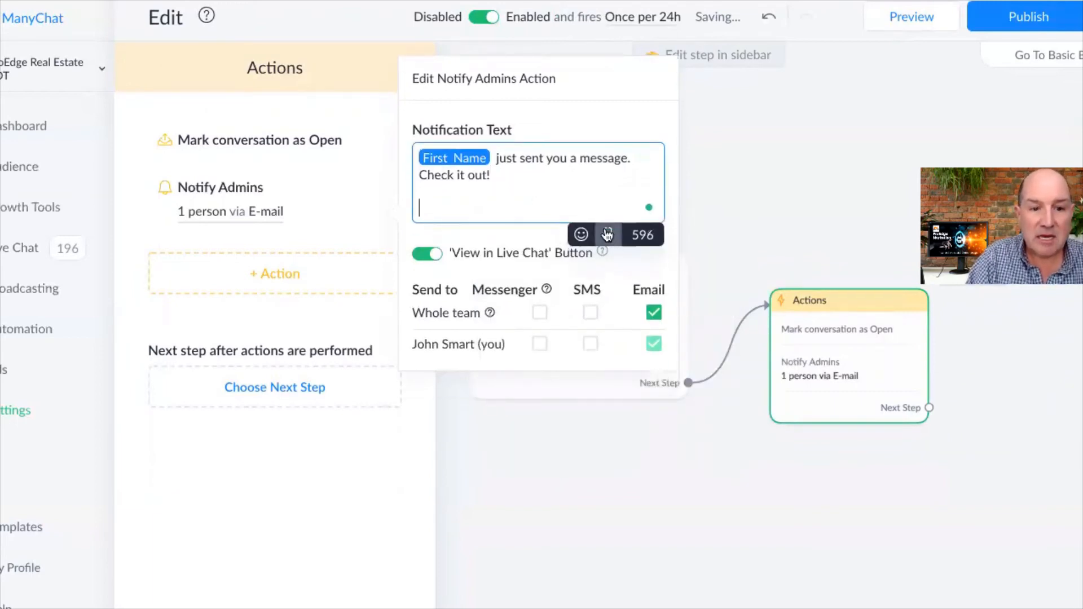
{"action": "left_click", "coordinate": [608, 234]}
{"action": "left_click", "coordinate": [534, 381]}
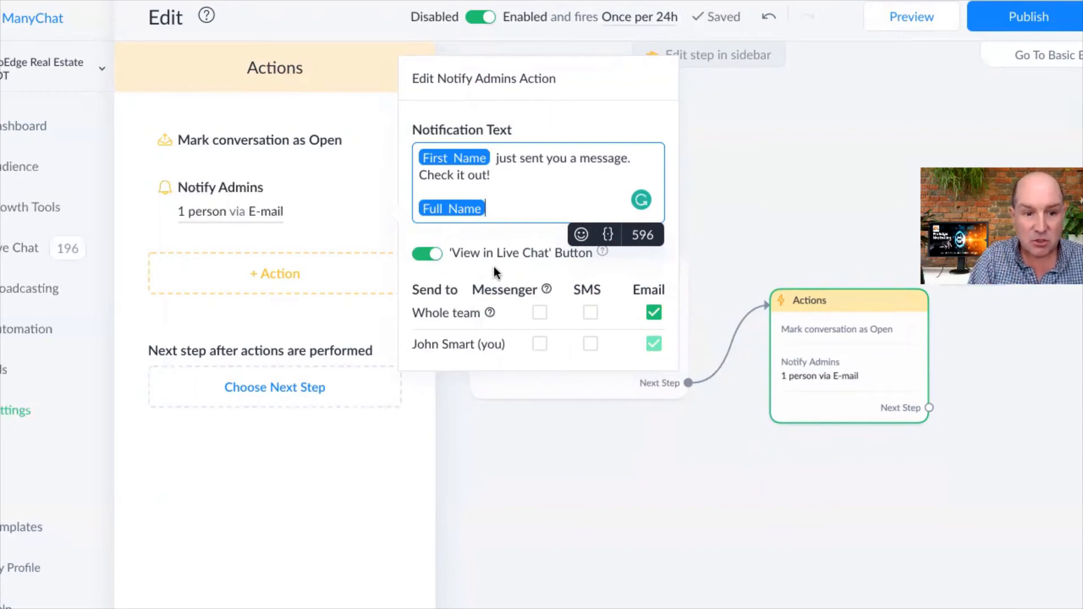
Step: Turn off the whole-team notifications, send the admin alert only by SMS to your own account, and close the Notify Admins settings
{"action": "left_click", "coordinate": [589, 313]}
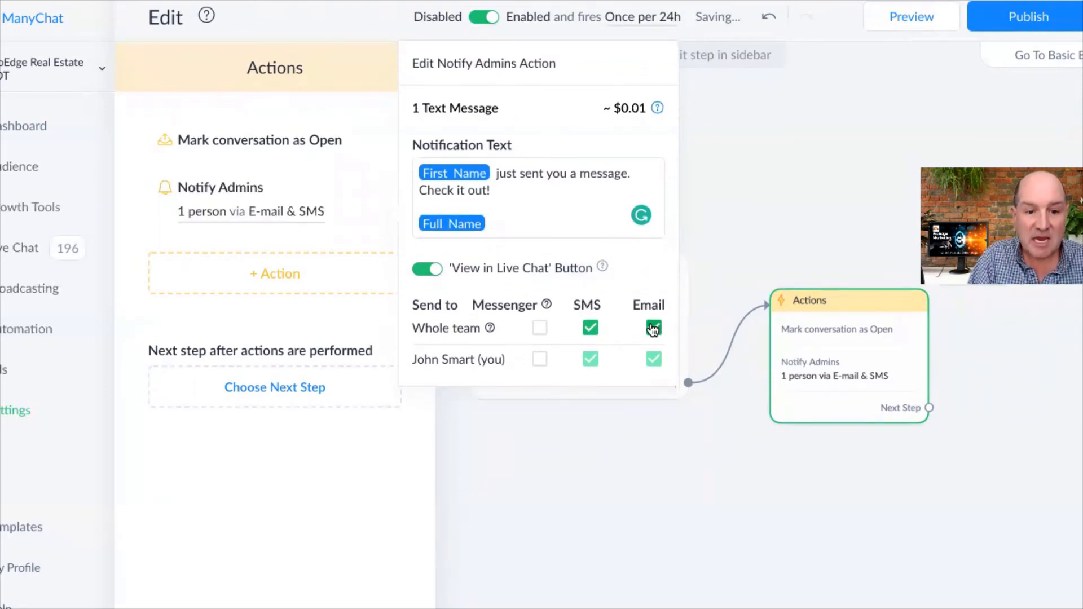
{"action": "left_click", "coordinate": [653, 328]}
{"action": "left_click", "coordinate": [592, 325]}
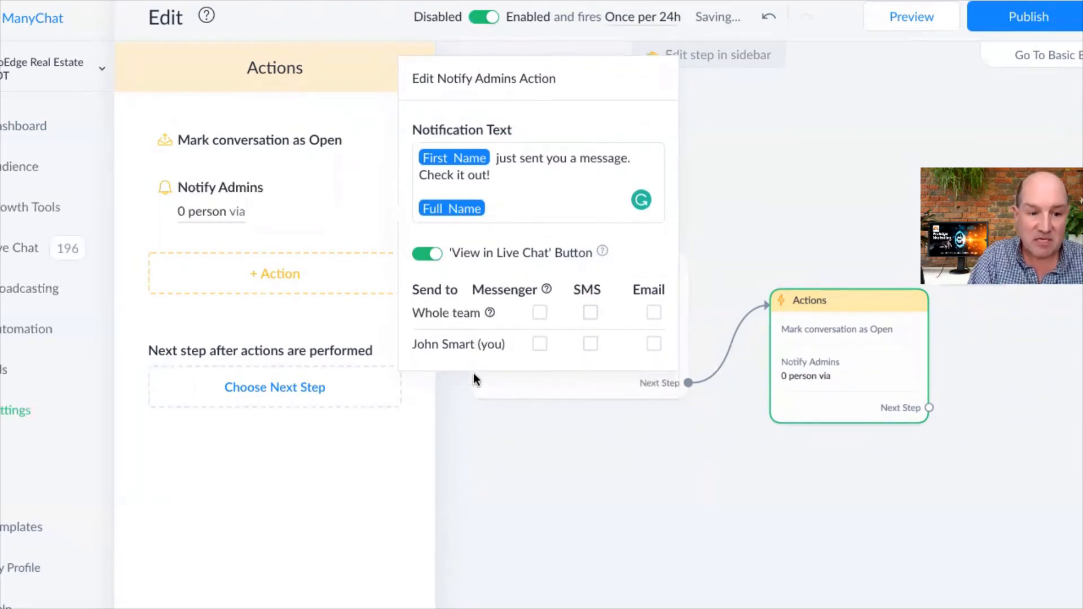
{"action": "left_click", "coordinate": [589, 313]}
{"action": "left_click", "coordinate": [590, 330]}
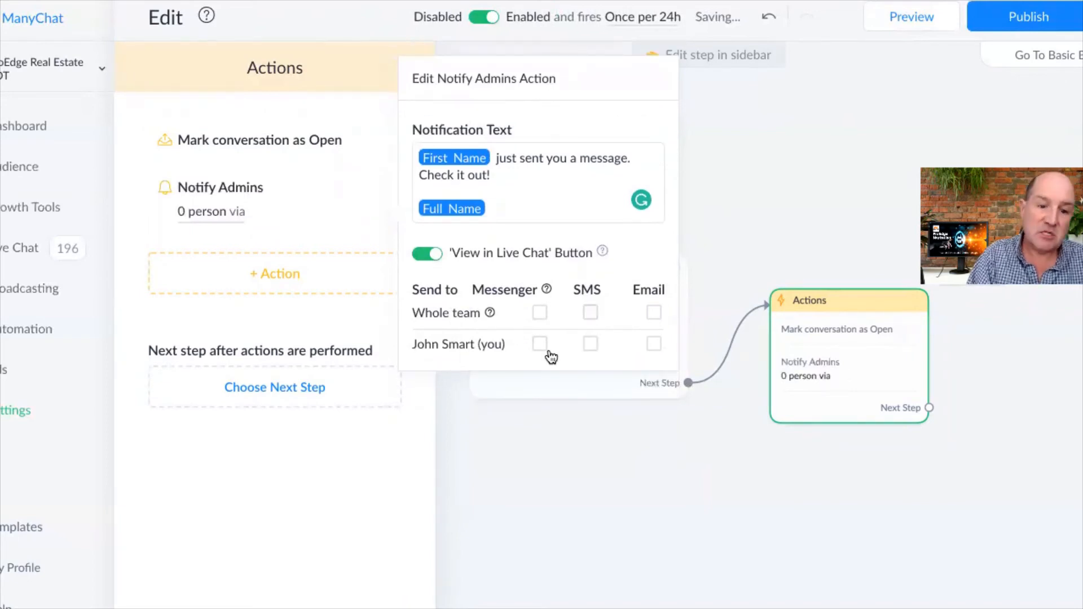
{"action": "left_click", "coordinate": [591, 336]}
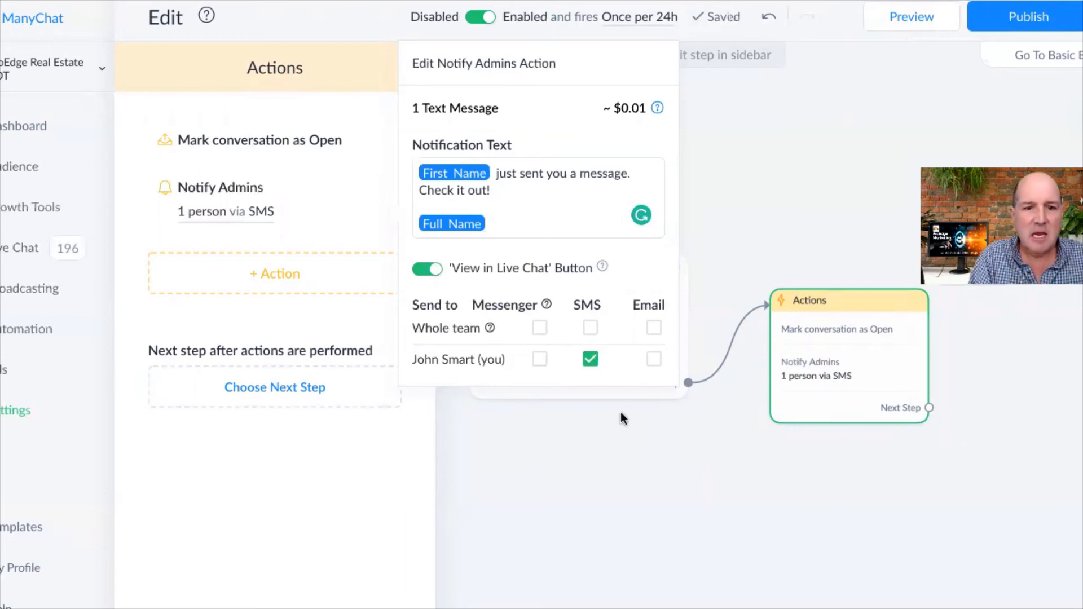
{"action": "left_click", "coordinate": [604, 458]}
Step: Add a Facebook Send Message block as the next step after the Actions block
{"action": "scroll", "coordinate": [699, 470], "scroll_direction": "down", "scroll_amount": 3}
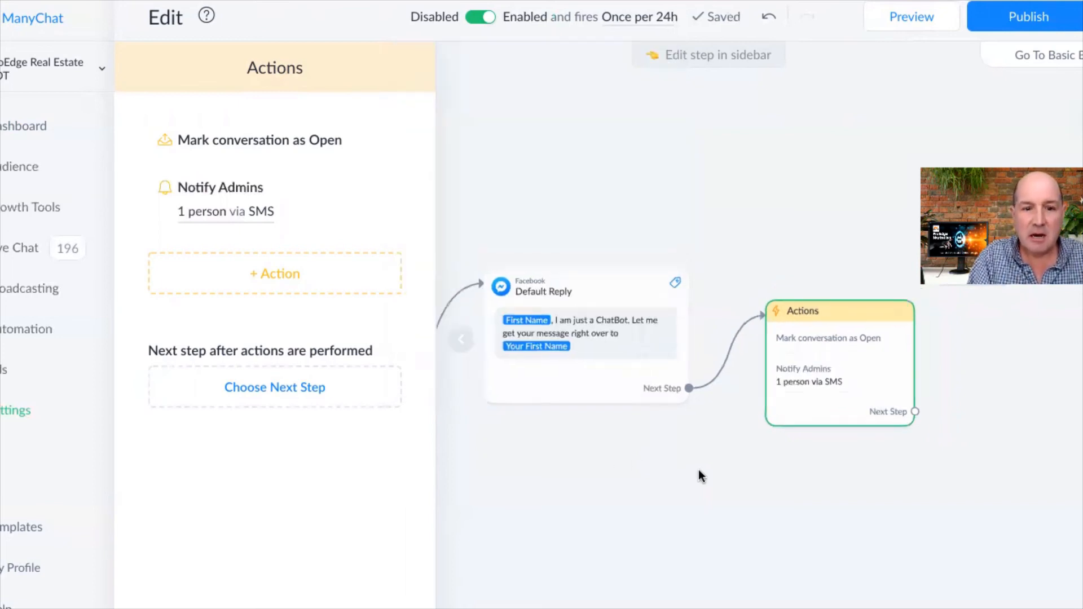
{"action": "left_click_drag", "start_coordinate": [797, 495], "coordinate": [649, 493]}
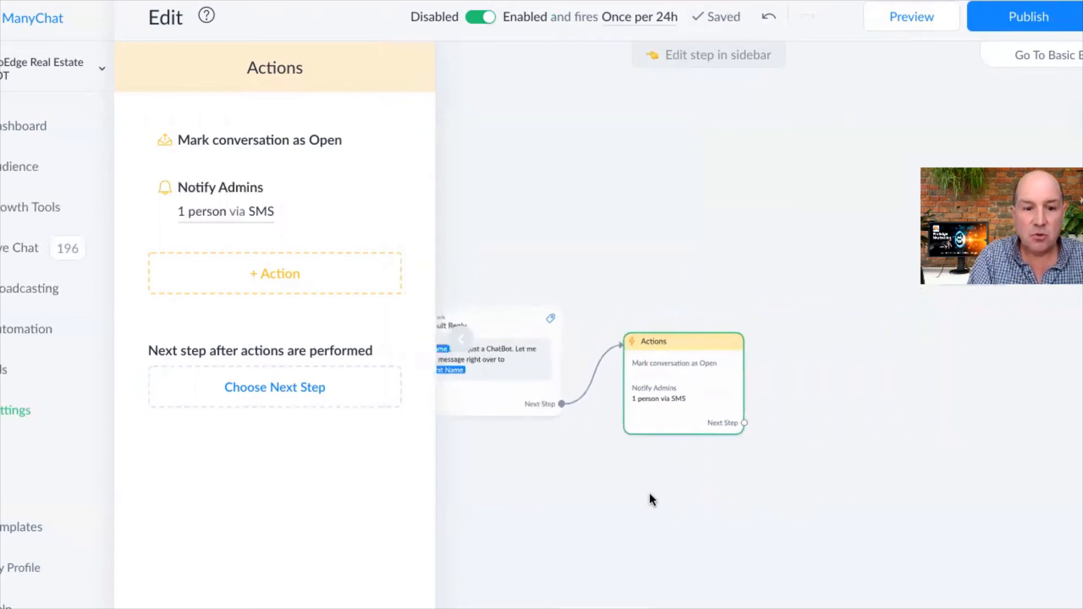
{"action": "left_click", "coordinate": [461, 339]}
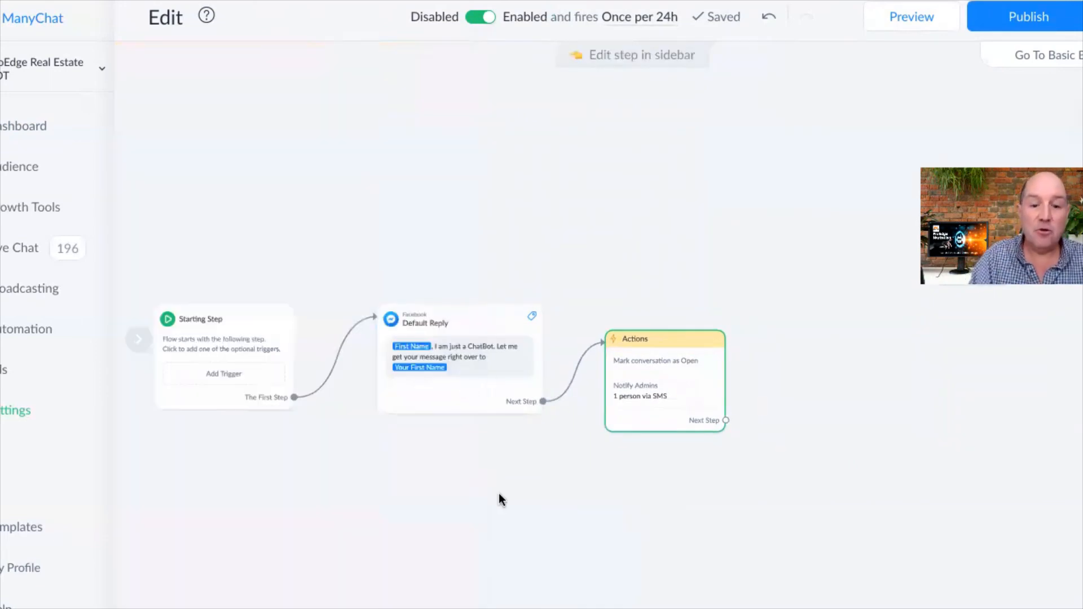
{"action": "left_click", "coordinate": [725, 421]}
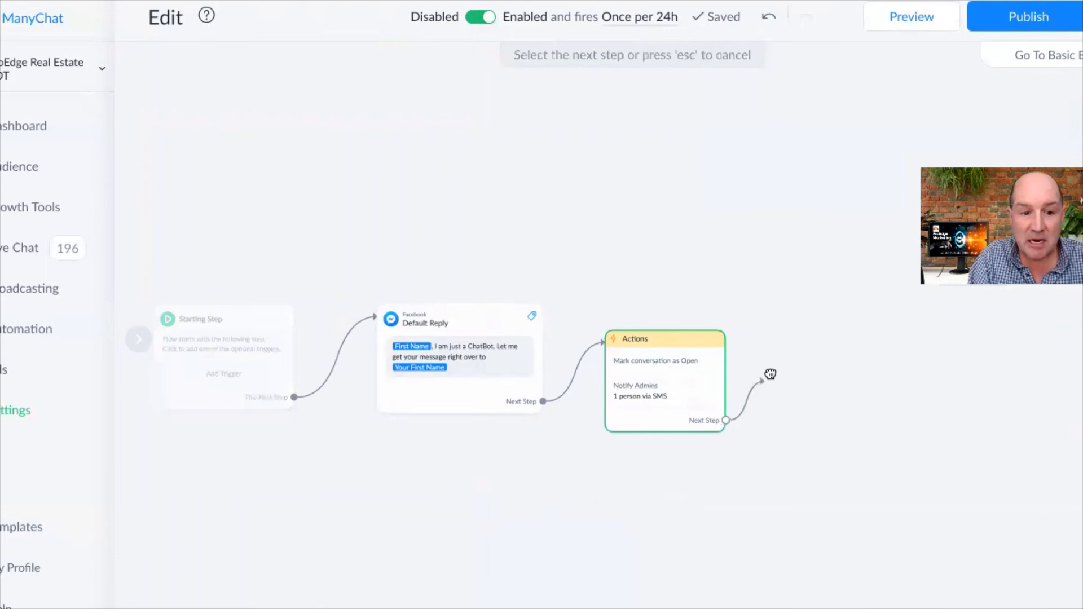
{"action": "left_click", "coordinate": [805, 353]}
{"action": "left_click", "coordinate": [834, 99]}
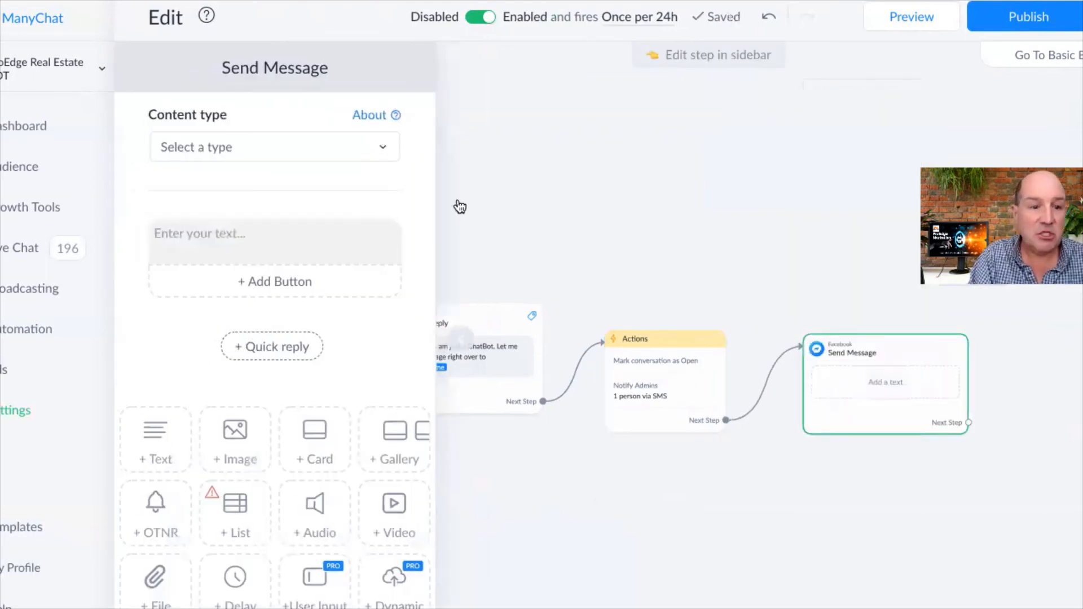
Step: Add a 3-second typing delay to the new Send Message block and place it above the text
{"action": "left_click", "coordinate": [237, 584]}
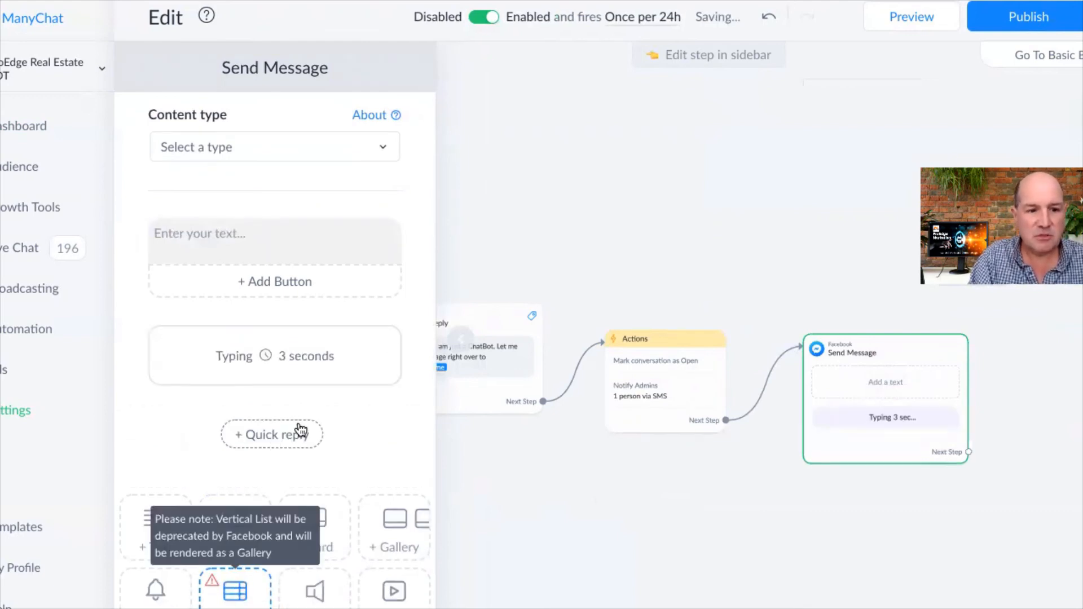
{"action": "left_click_drag", "start_coordinate": [419, 355], "coordinate": [343, 241]}
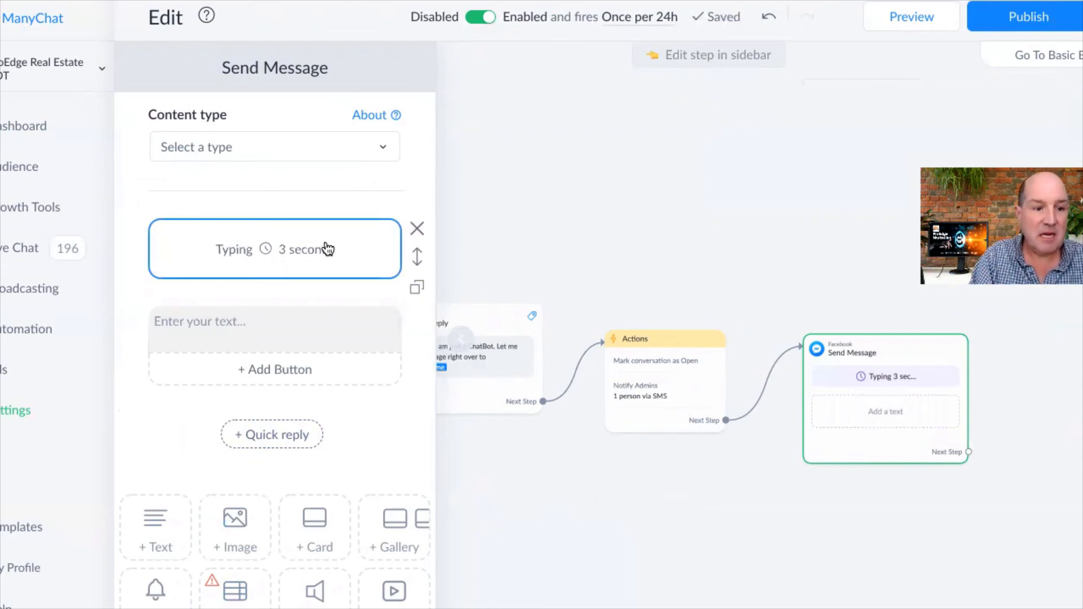
{"action": "left_click", "coordinate": [327, 248]}
Step: Start the text below the typing delay with "Hey" followed by the First Name field
{"action": "left_click", "coordinate": [266, 326]}
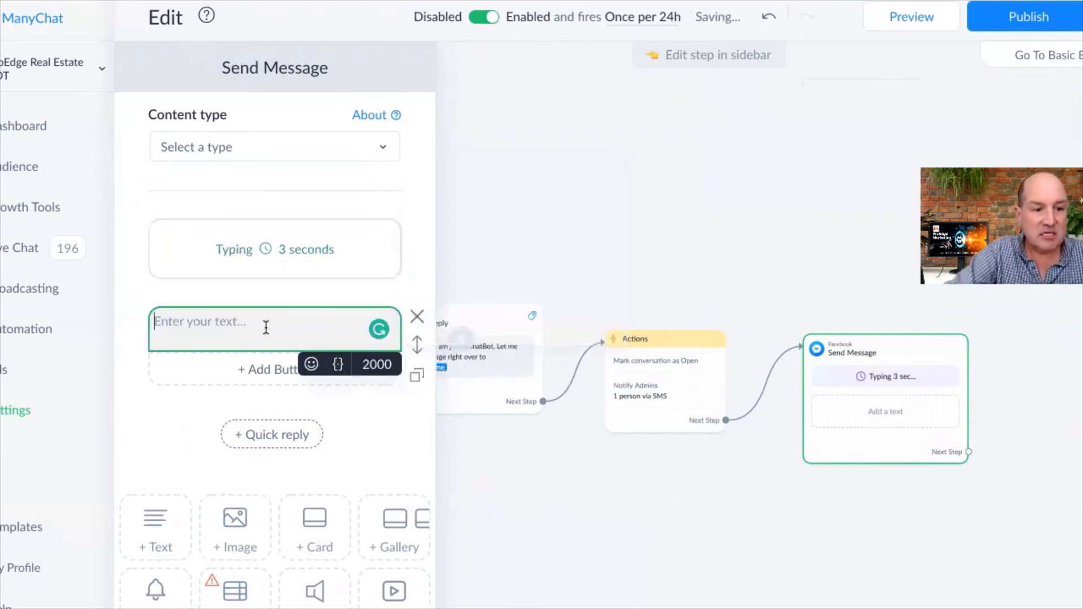
{"action": "left_click", "coordinate": [338, 364]}
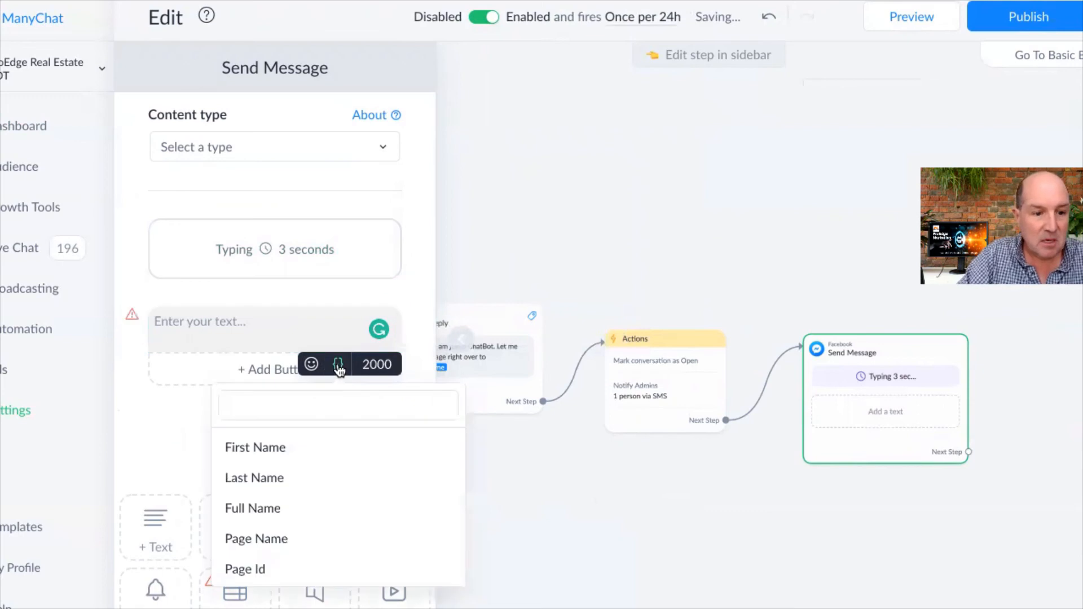
{"action": "left_click", "coordinate": [261, 447]}
{"action": "key", "text": "Left"}
{"action": "key", "text": "Left"}
{"action": "type", "text": "Hy"}
{"action": "key", "text": "BackSpace"}
{"action": "type", "text": "e y"}
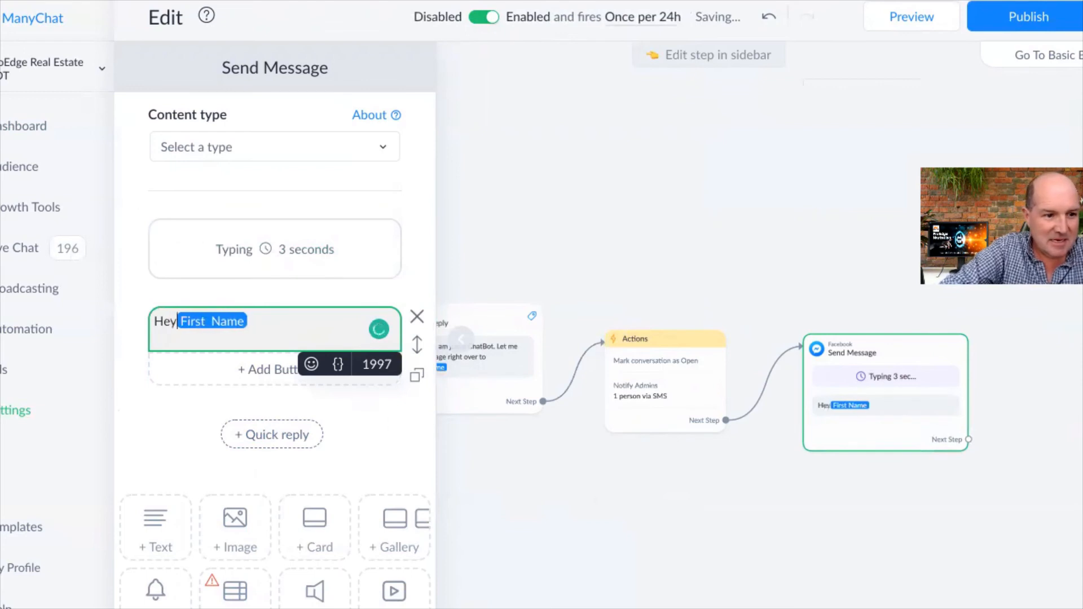
Step: Continue the message after the First Name field with "...just notifed" and the admin's nickname, ending the sentence with a period
{"action": "left_click", "coordinate": [291, 322]}
{"action": "type", "text": "...jis"}
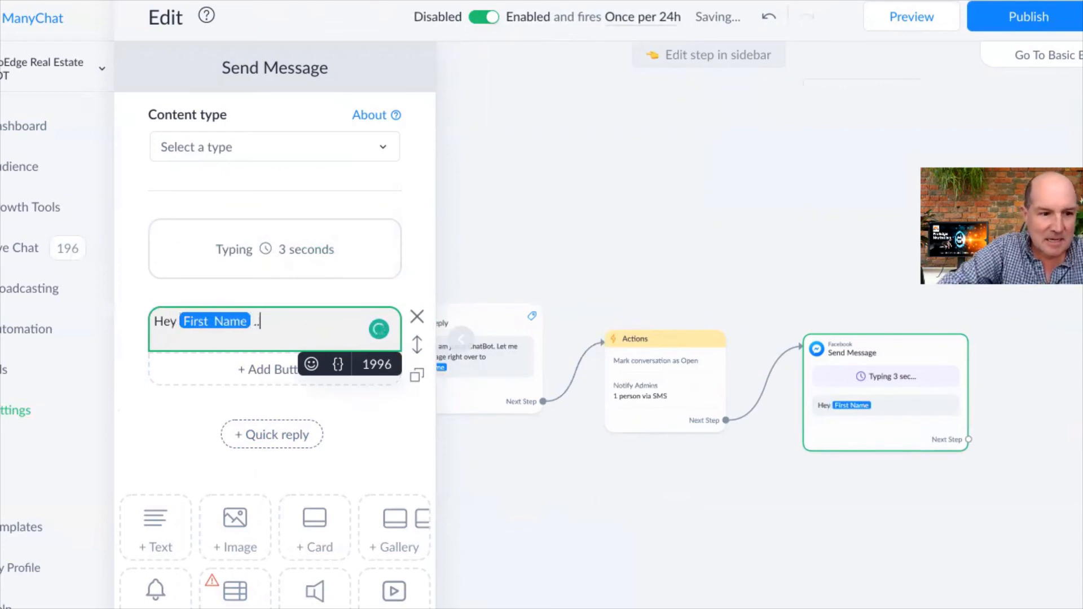
{"action": "key", "text": "BackSpace"}
{"action": "key", "text": "BackSpace"}
{"action": "type", "text": "u"}
{"action": "key", "text": "BackSpace"}
{"action": "type", "text": "ust no"}
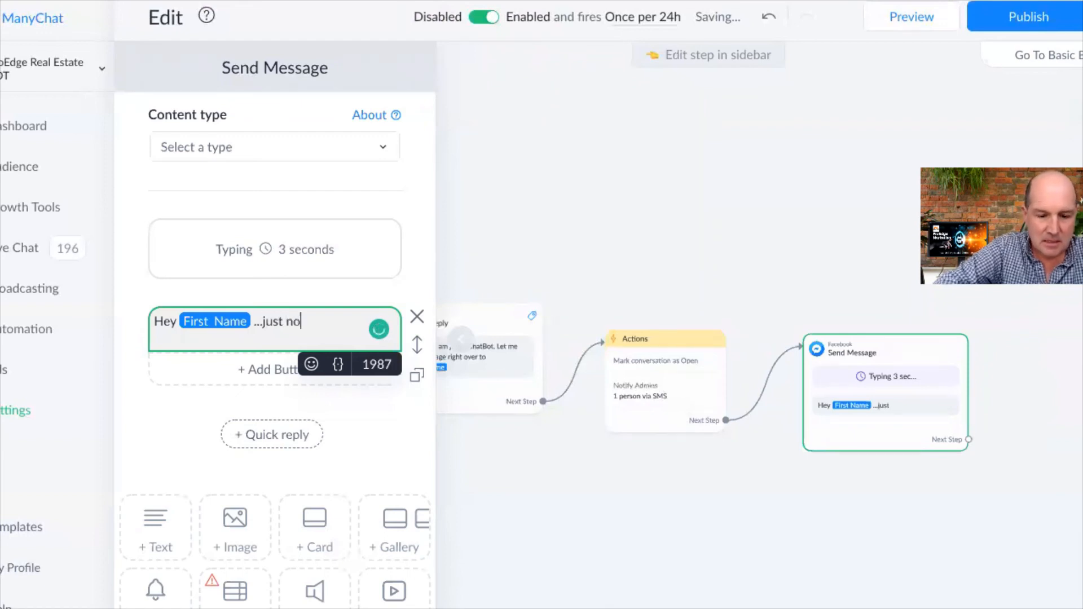
{"action": "type", "text": "tifed Smarty."}
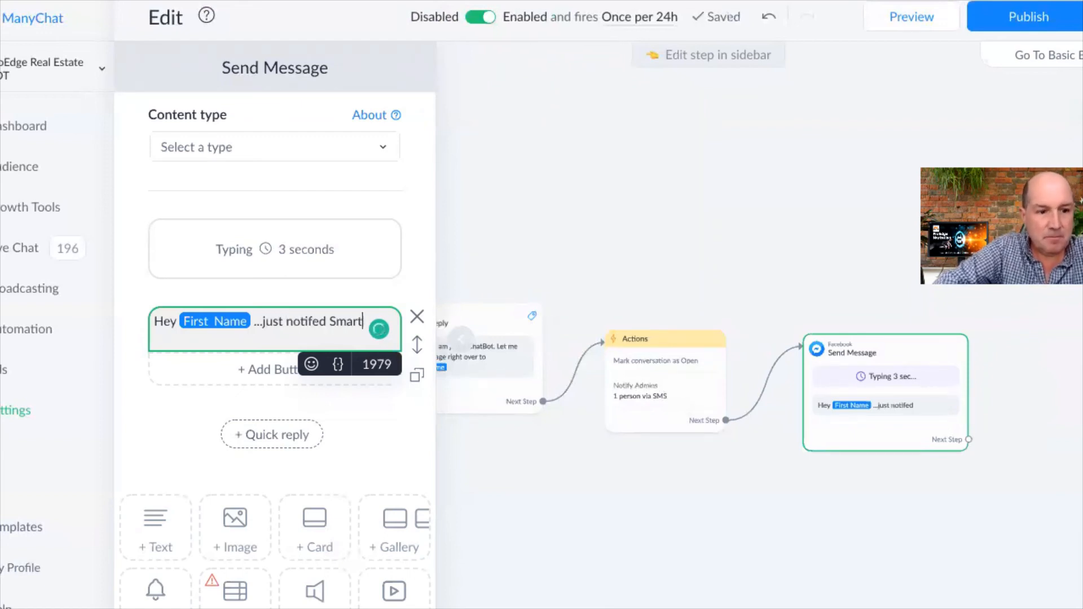
Step: Add the sentence "He will get back to you soon." to the end of the follow-up message
{"action": "type", "text": "He"}
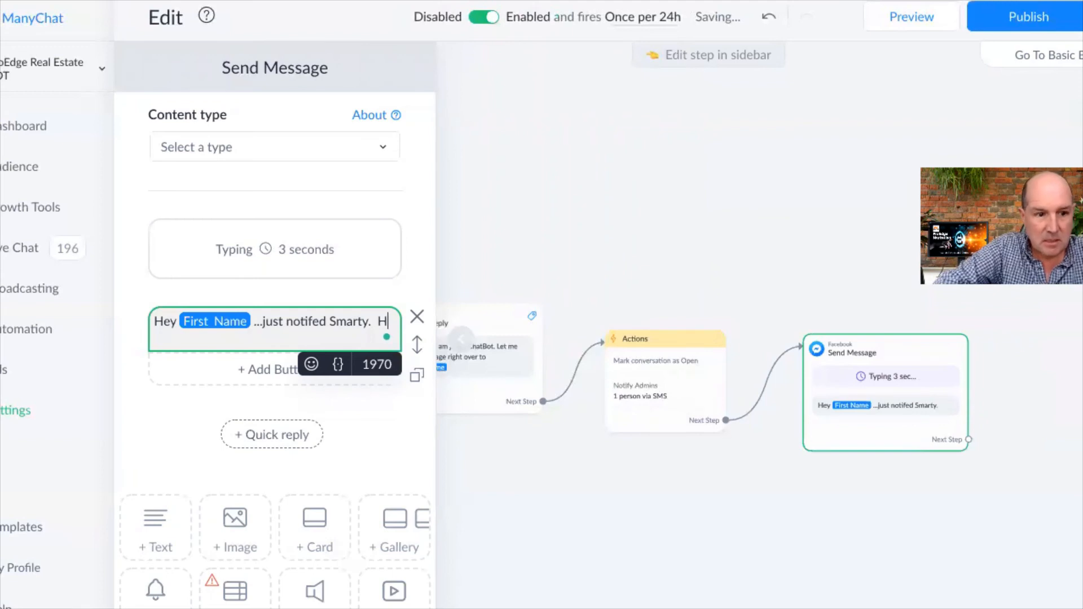
{"action": "type", "text": " wui"}
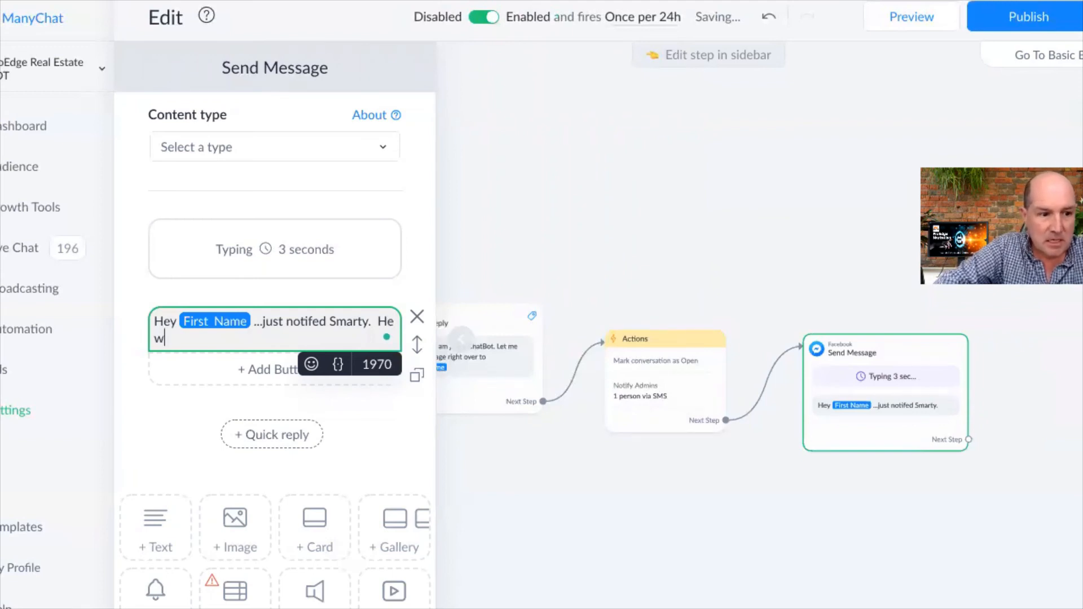
{"action": "key", "text": "BackSpace"}
{"action": "key", "text": "BackSpace"}
{"action": "type", "text": "ill"}
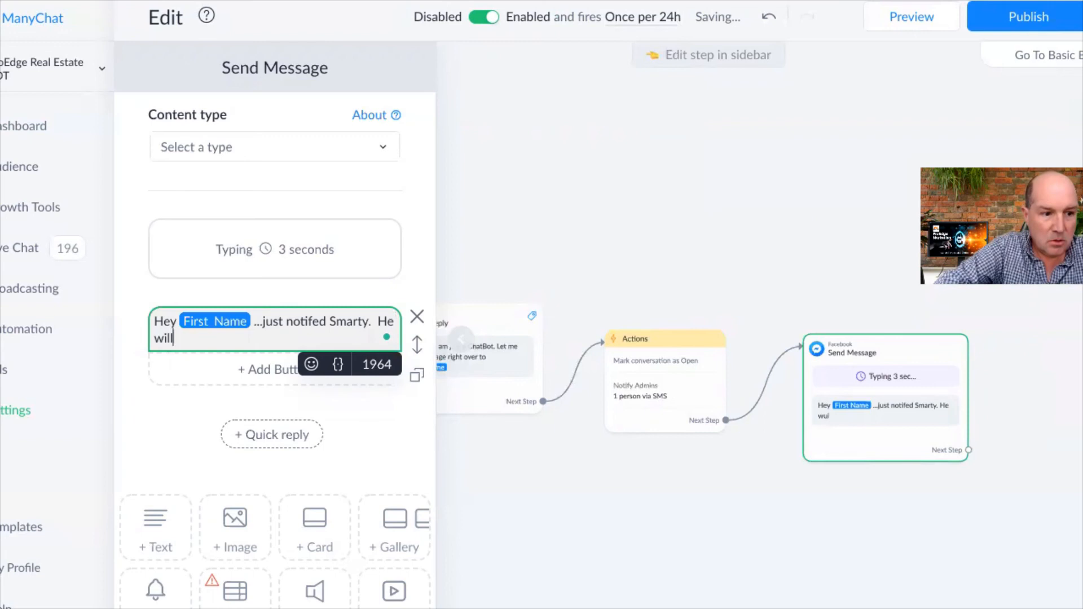
{"action": "type", "text": " get "}
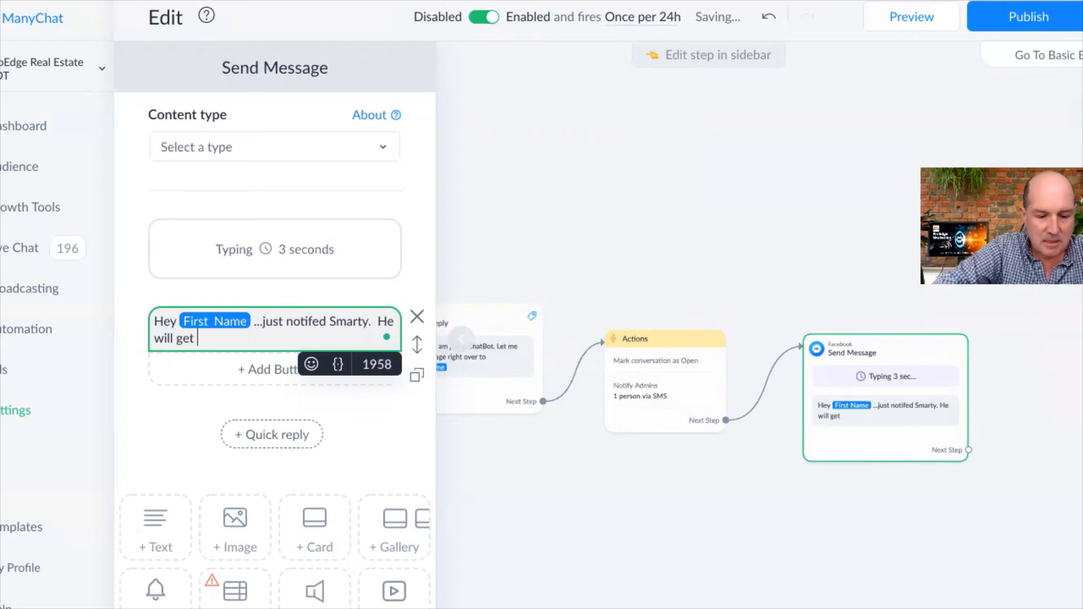
{"action": "type", "text": "back to you soon."}
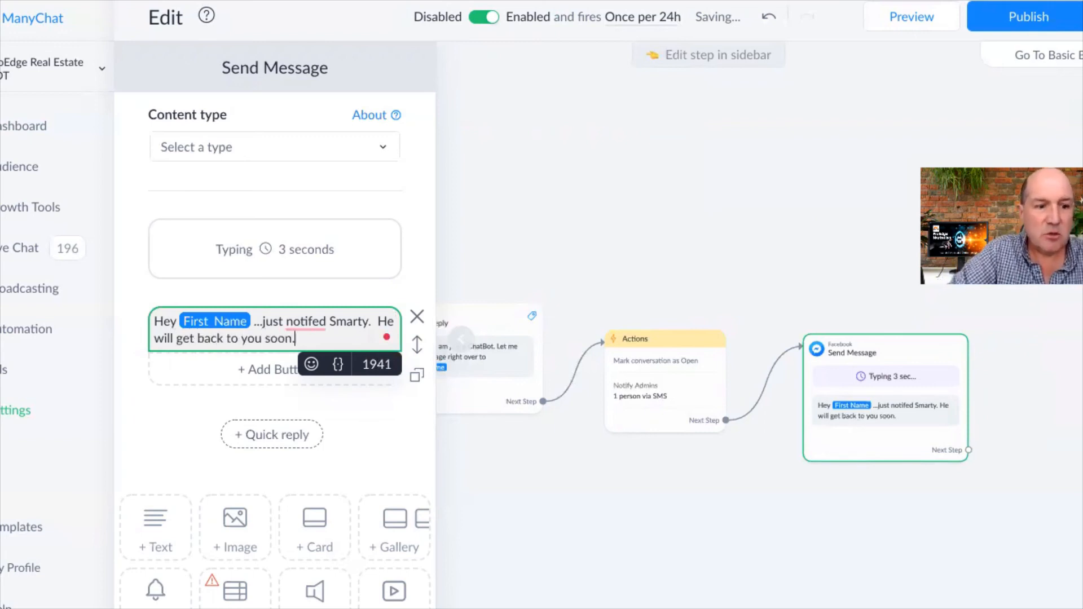
Step: Add "Have a day!" after a blank line, followed by a space and a grinning face emoji, and close the Send Message editor
{"action": "key", "text": "Return"}
{"action": "key", "text": "Return"}
{"action": "type", "text": "Have a day!"}
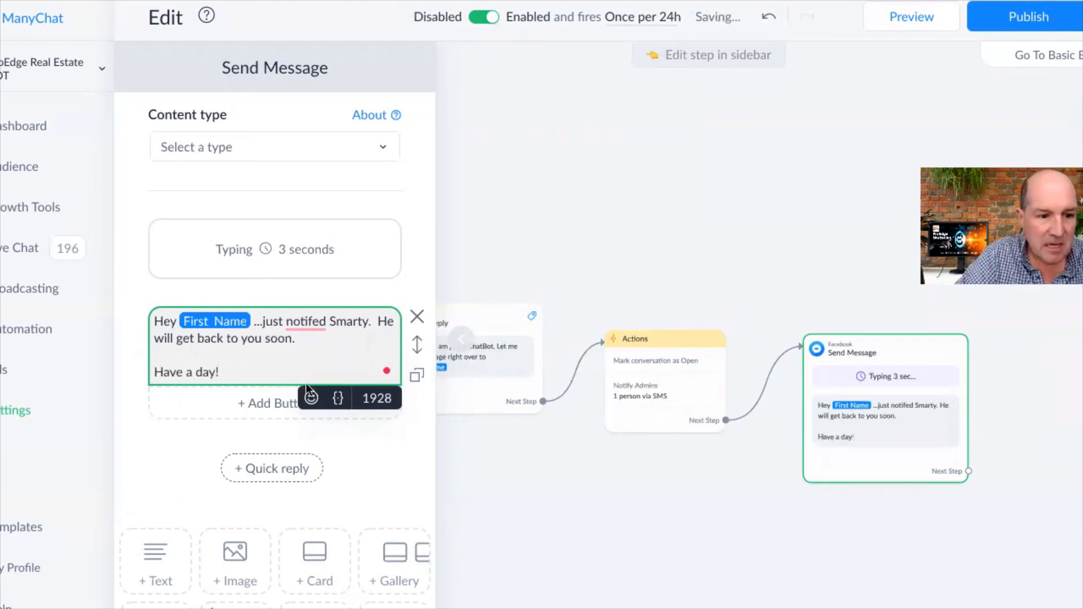
{"action": "left_click", "coordinate": [311, 398]}
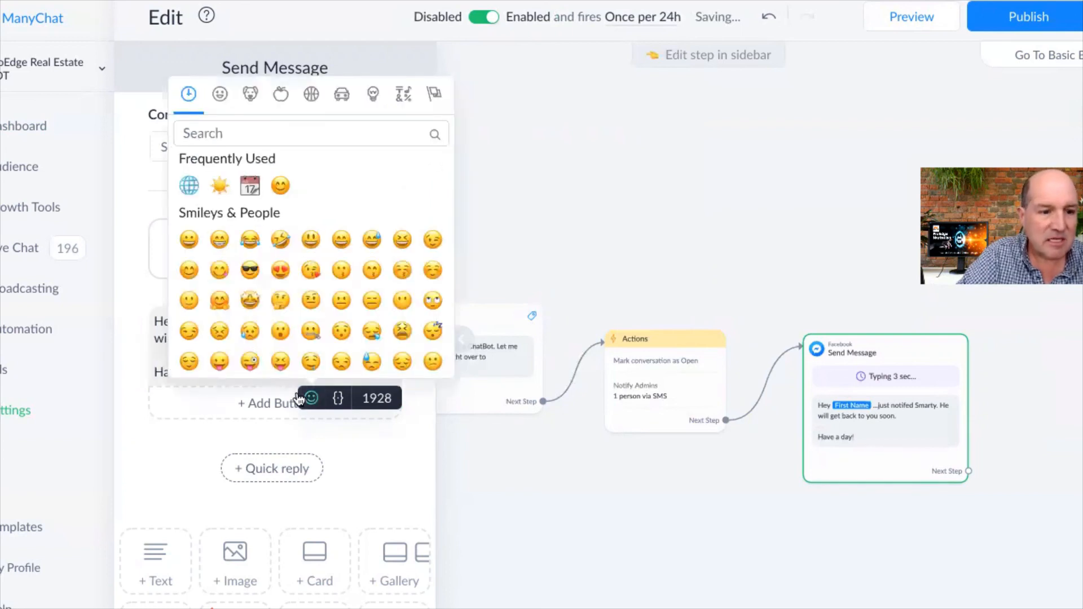
{"action": "left_click", "coordinate": [190, 240]}
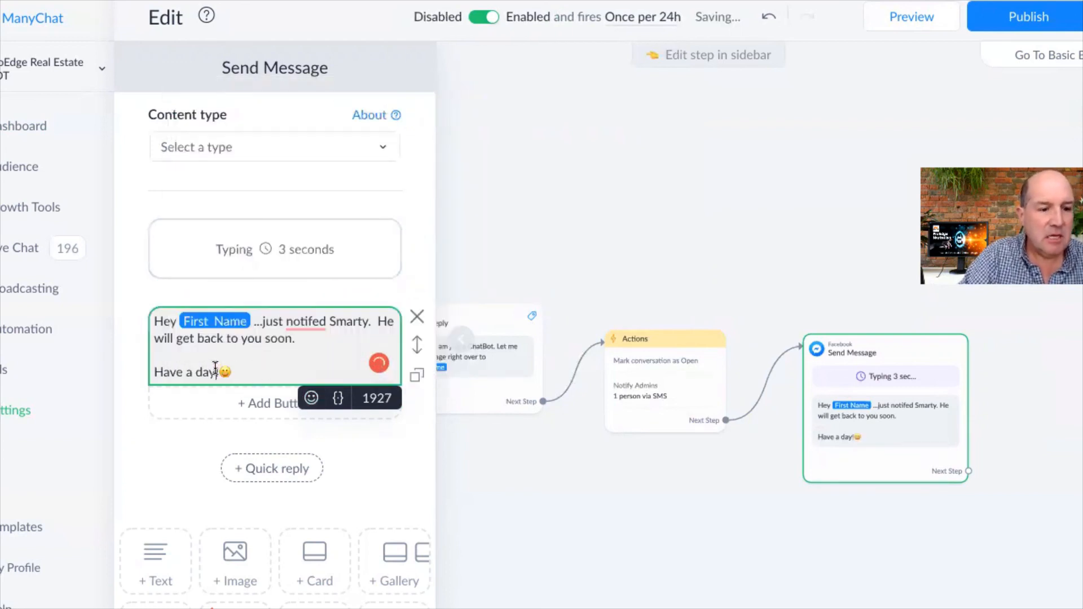
{"action": "left_click", "coordinate": [217, 371]}
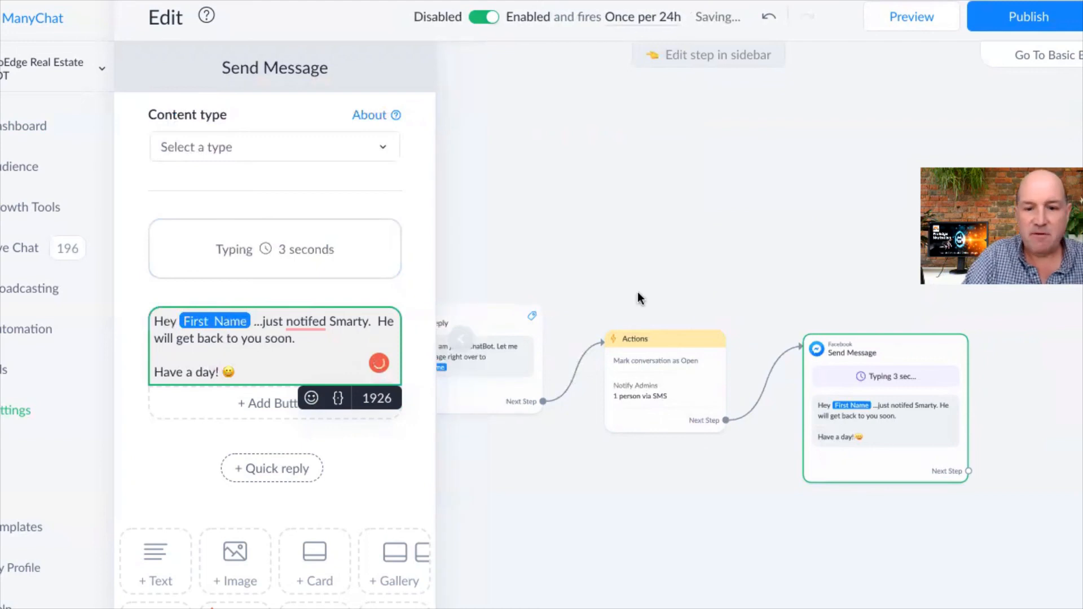
{"action": "left_click", "coordinate": [670, 305]}
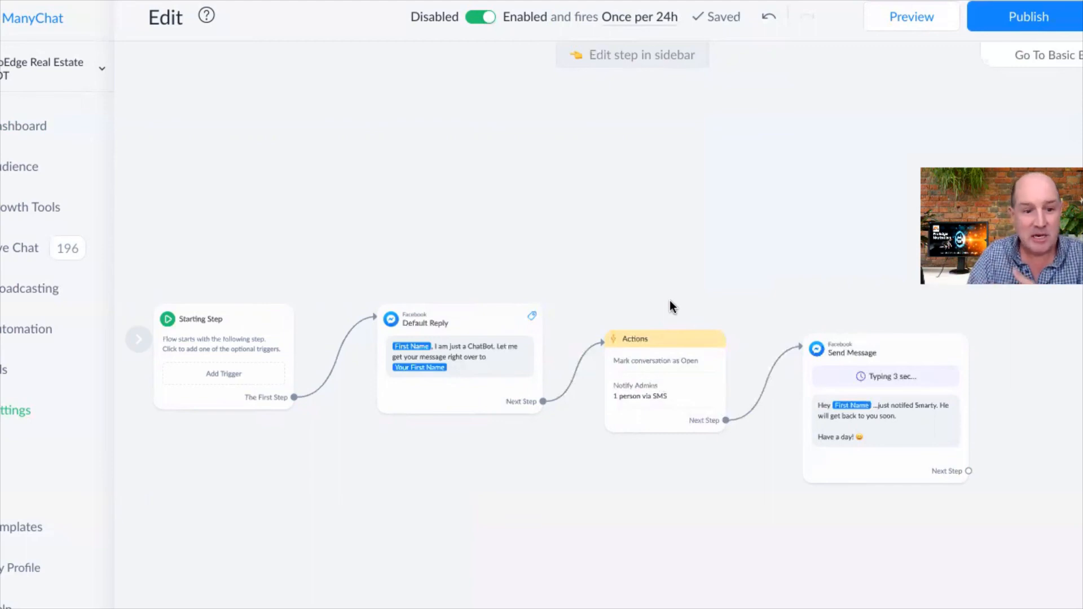
Step: Insert "my human" before the Your First Name field in the Default Reply text, close its editor and publish the flow
{"action": "left_click", "coordinate": [536, 339]}
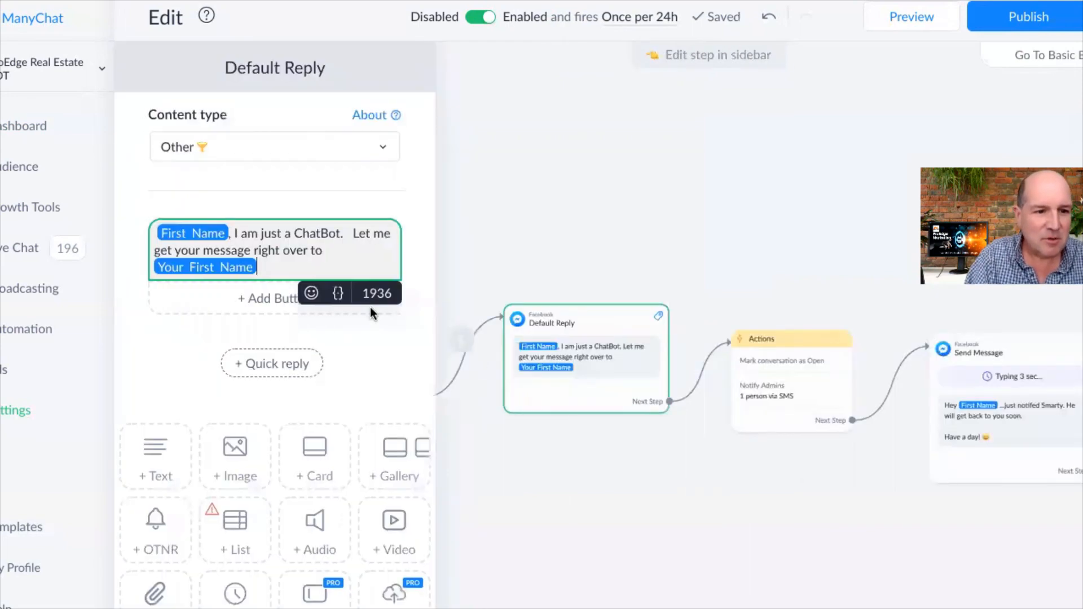
{"action": "left_click", "coordinate": [342, 242]}
{"action": "type", "text": "my"}
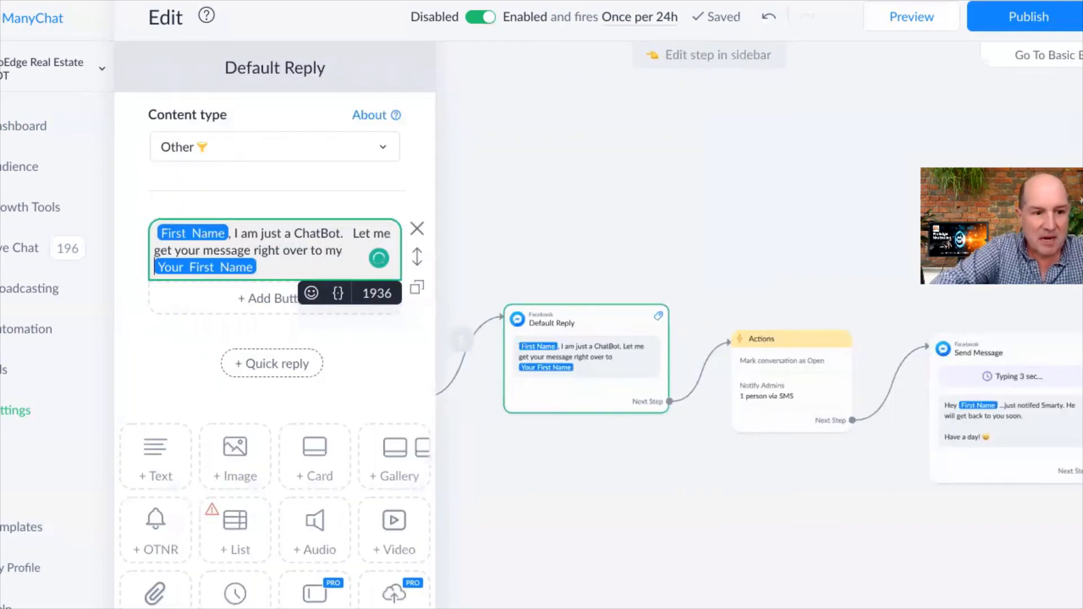
{"action": "type", "text": " huam"}
{"action": "key", "text": "BackSpace"}
{"action": "key", "text": "BackSpace"}
{"action": "key", "text": "BackSpace"}
{"action": "type", "text": "man"}
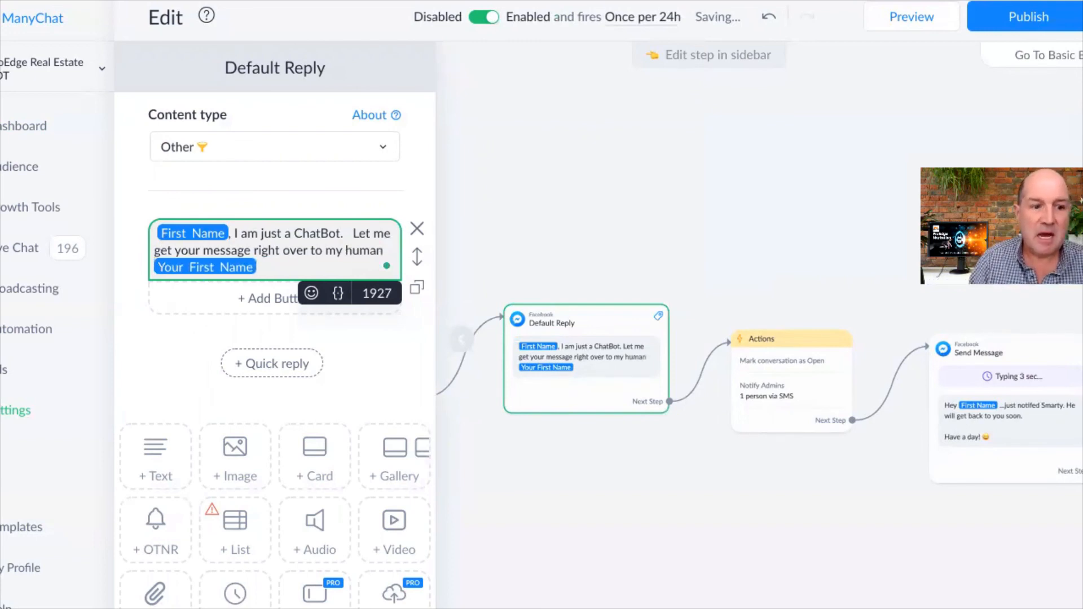
{"action": "left_click", "coordinate": [599, 473]}
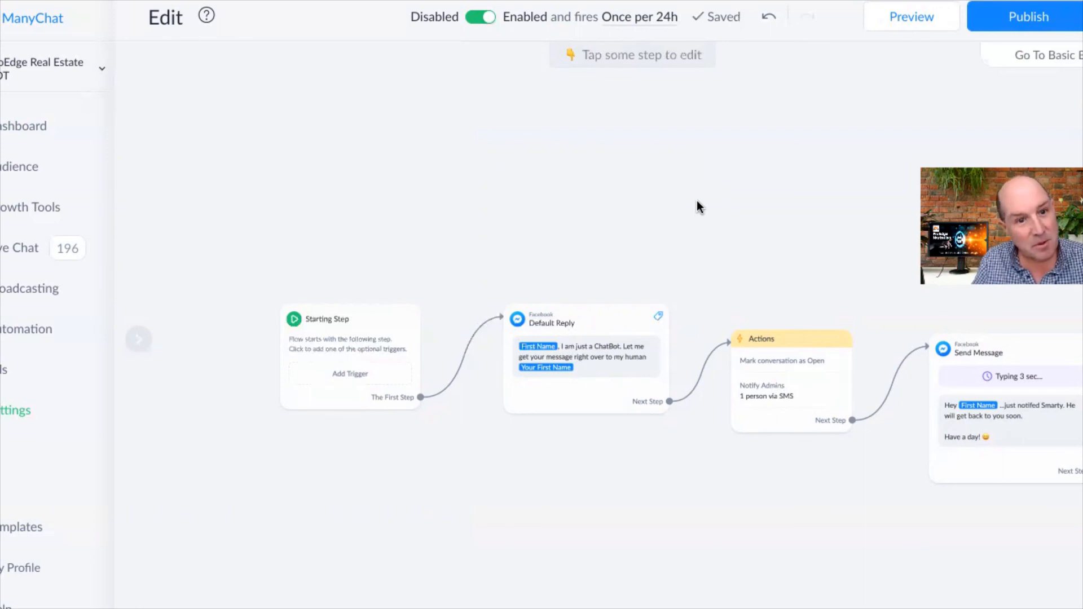
{"action": "left_click", "coordinate": [1007, 28]}
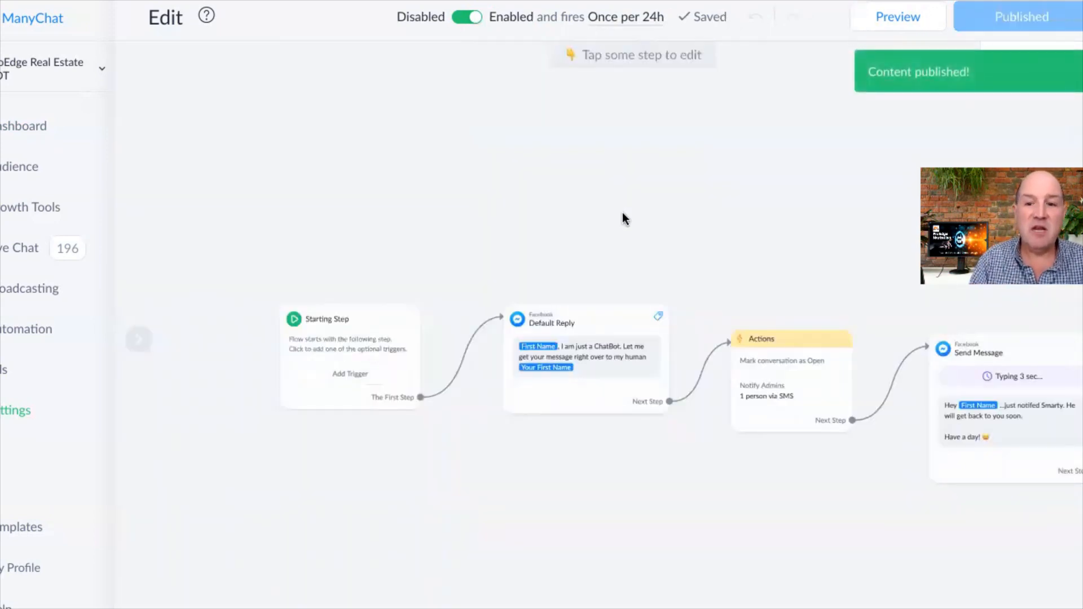